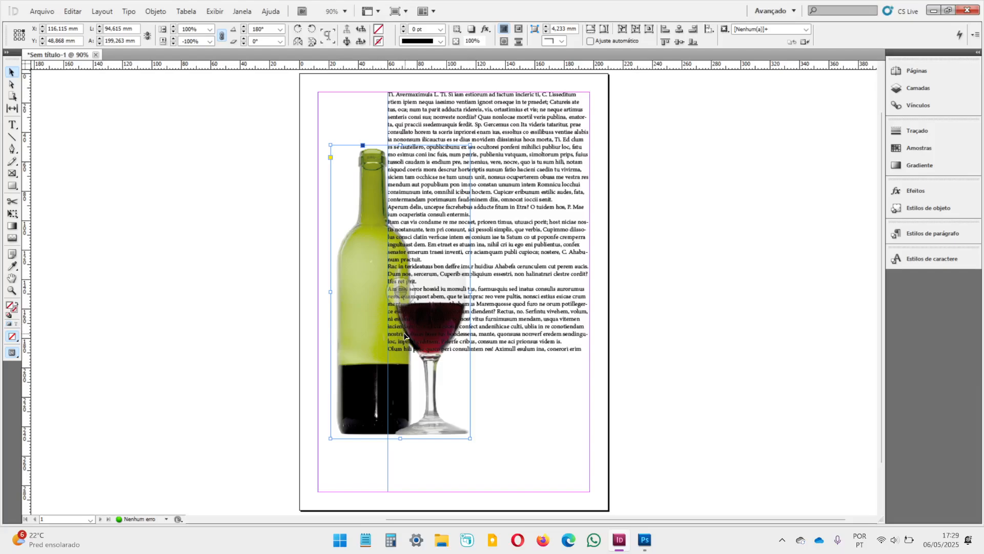
Step: With nothing selected on the page, display the text wrap (Texto em contorno) settings
{"action": "left_click", "coordinate": [730, 210]}
{"action": "left_click", "coordinate": [552, 149]}
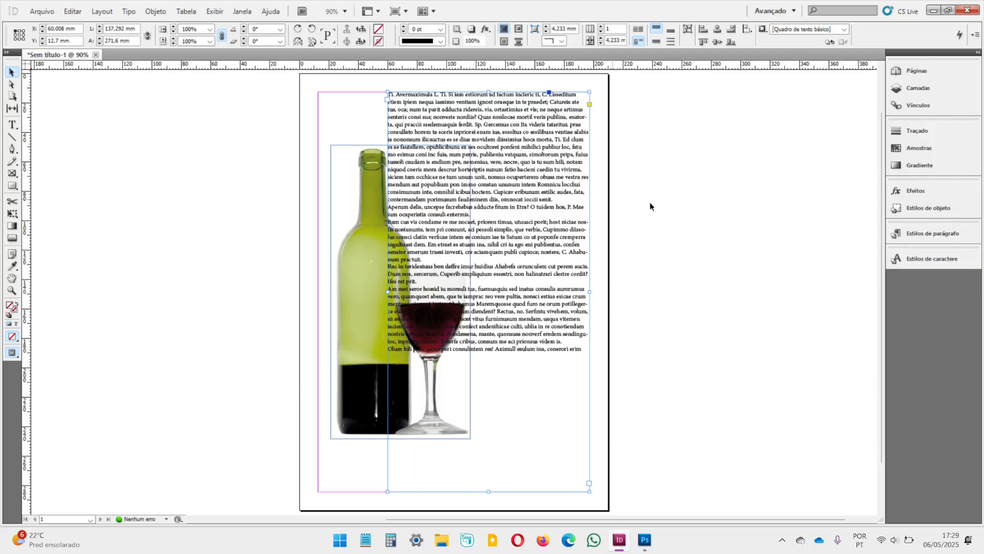
{"action": "left_click", "coordinate": [734, 247]}
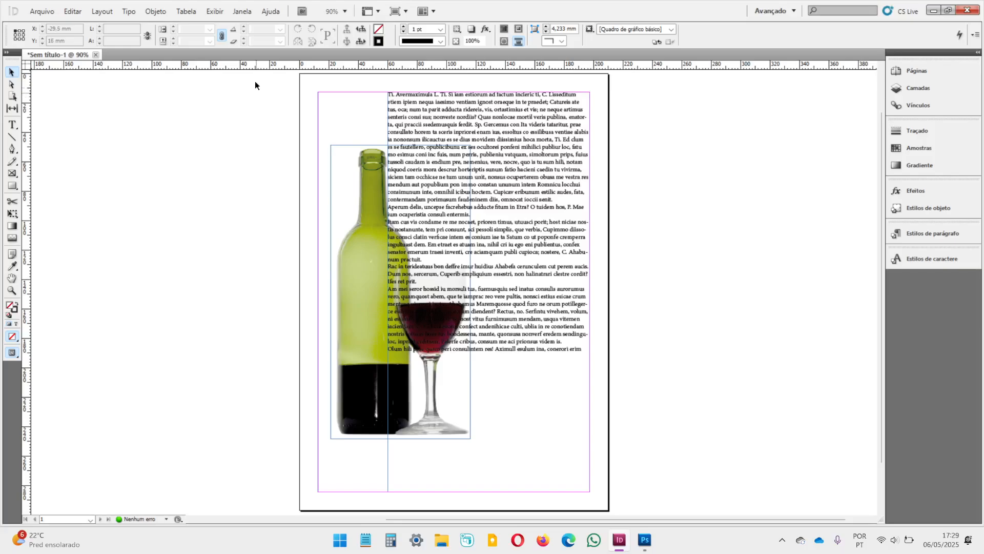
{"action": "left_click", "coordinate": [244, 14]}
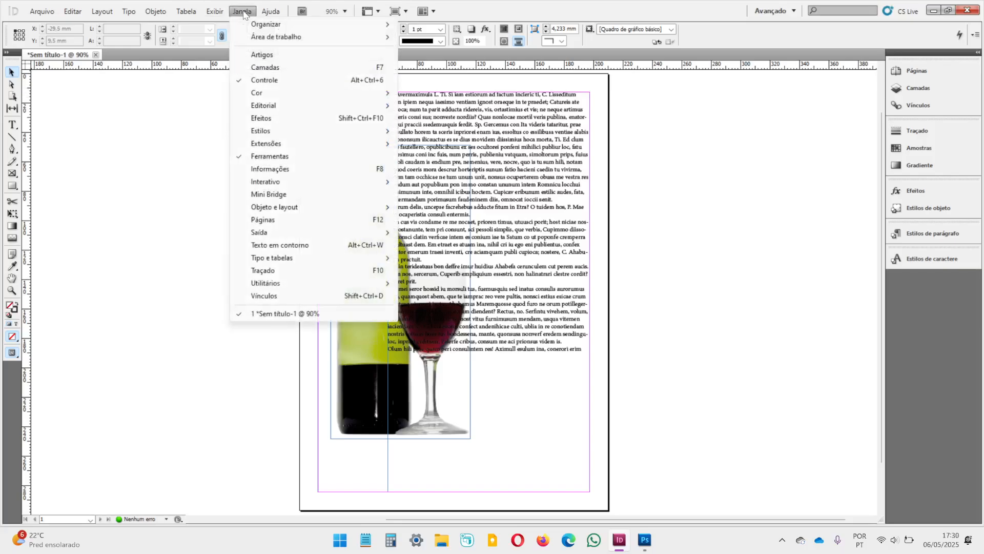
{"action": "mouse_move", "coordinate": [339, 257]}
{"action": "left_click", "coordinate": [308, 245]}
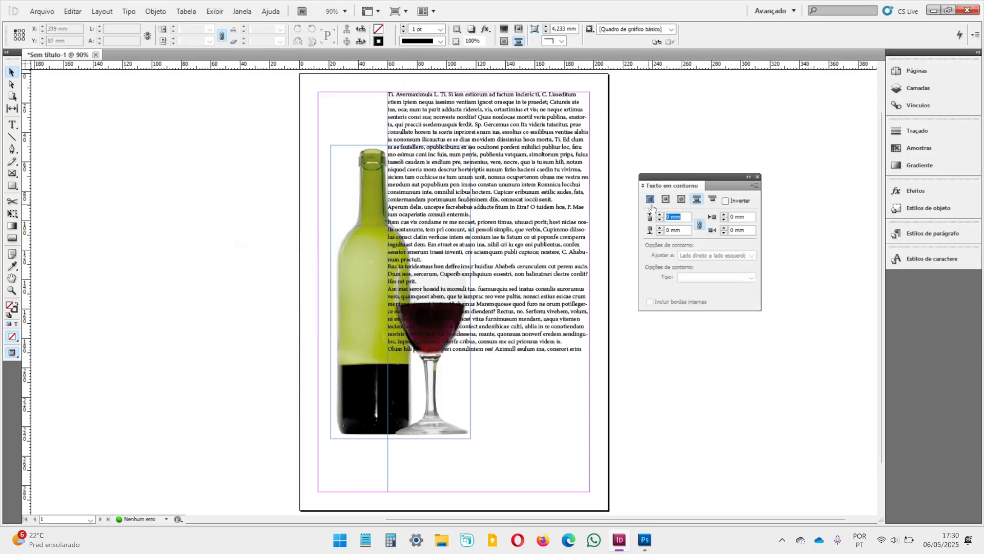
Step: Select the bottle-and-glass image and wrap the text around its bounding box
{"action": "left_click", "coordinate": [220, 218]}
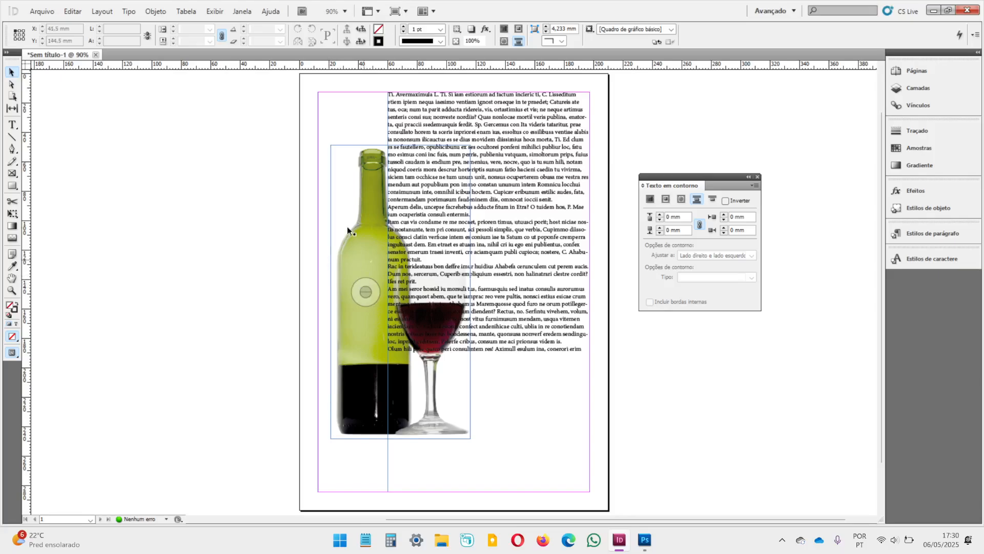
{"action": "left_click", "coordinate": [354, 263]}
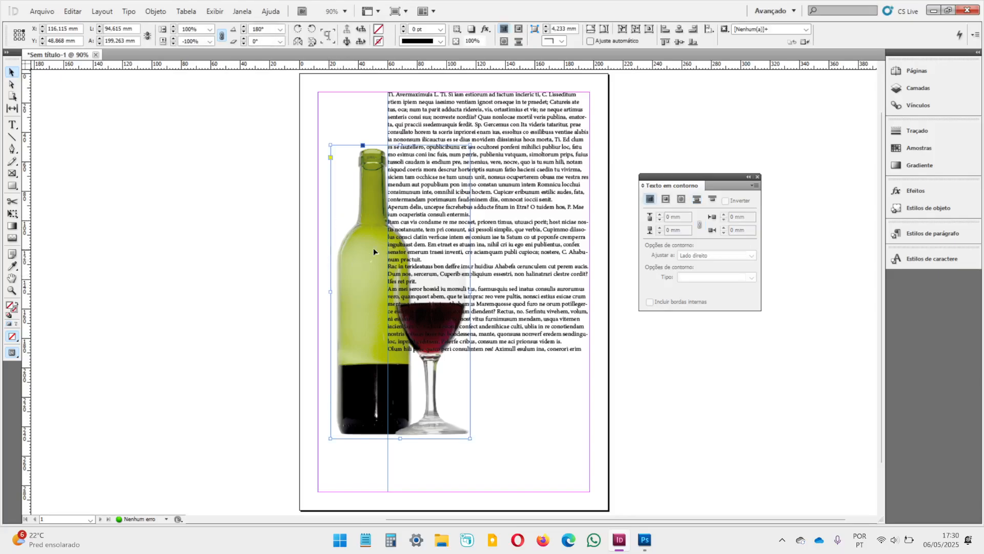
{"action": "left_click", "coordinate": [216, 269]}
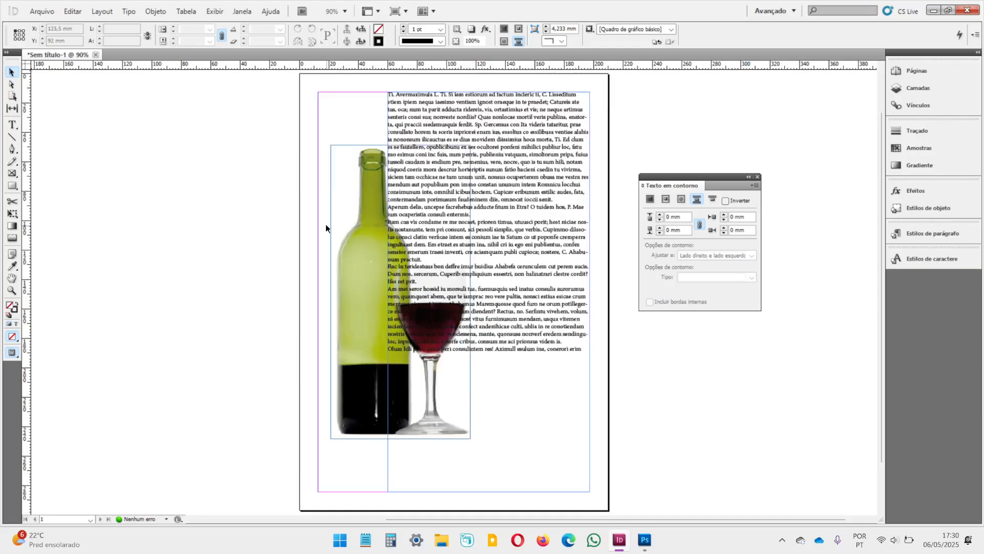
{"action": "left_click", "coordinate": [358, 250]}
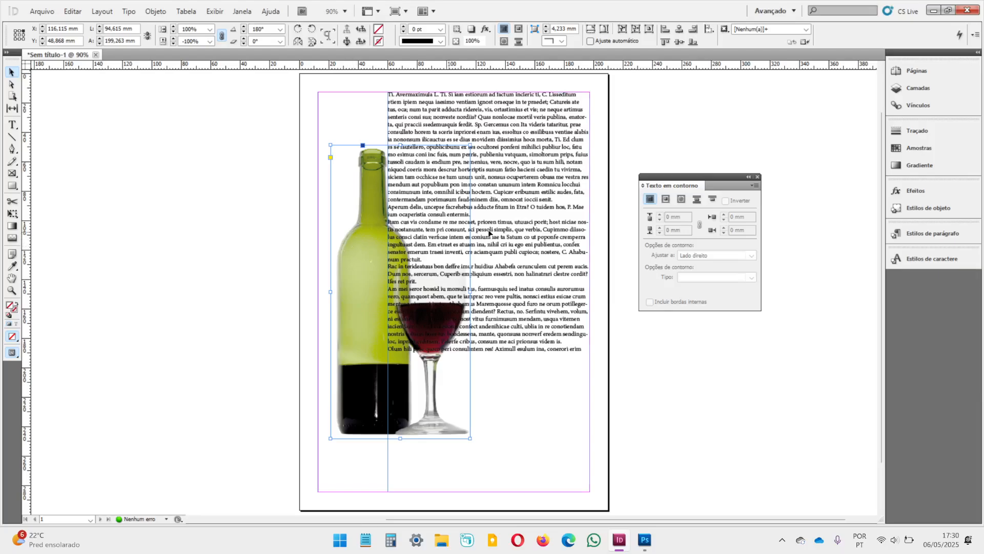
{"action": "left_click", "coordinate": [665, 200]}
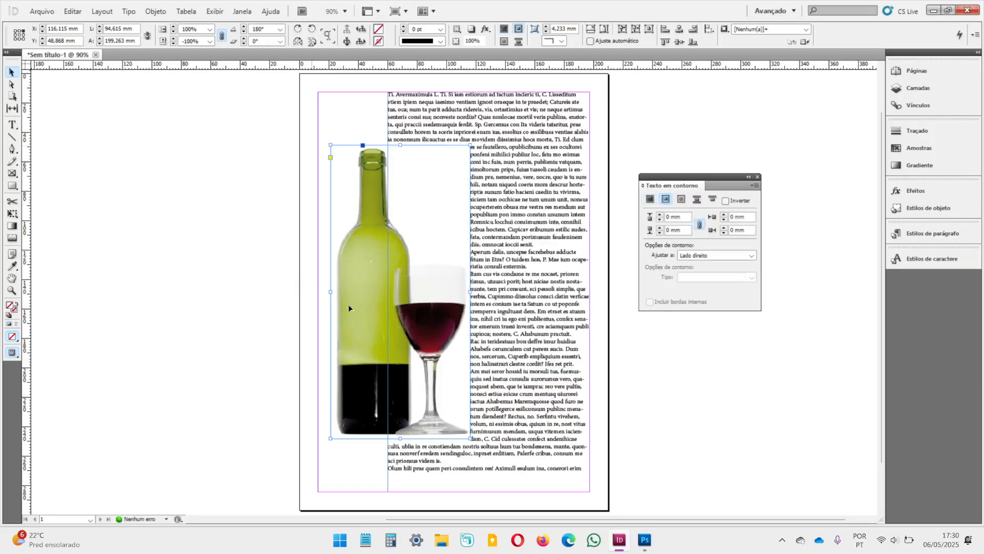
Step: Move the image into the text block to about X 180 mm, and wrap text on both sides with Lado direito e lado esquerdo
{"action": "left_click_drag", "start_coordinate": [364, 249], "coordinate": [459, 249]}
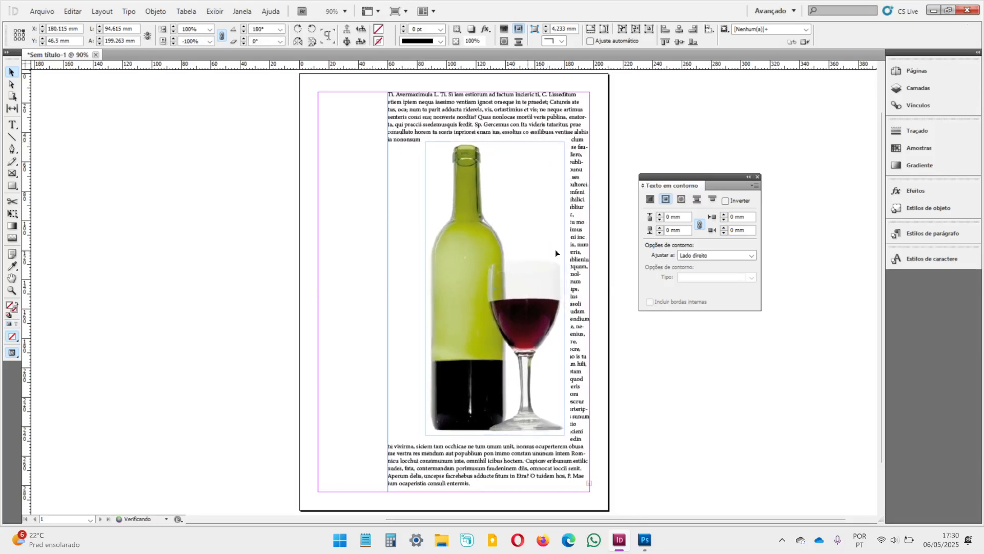
{"action": "left_click", "coordinate": [702, 256]}
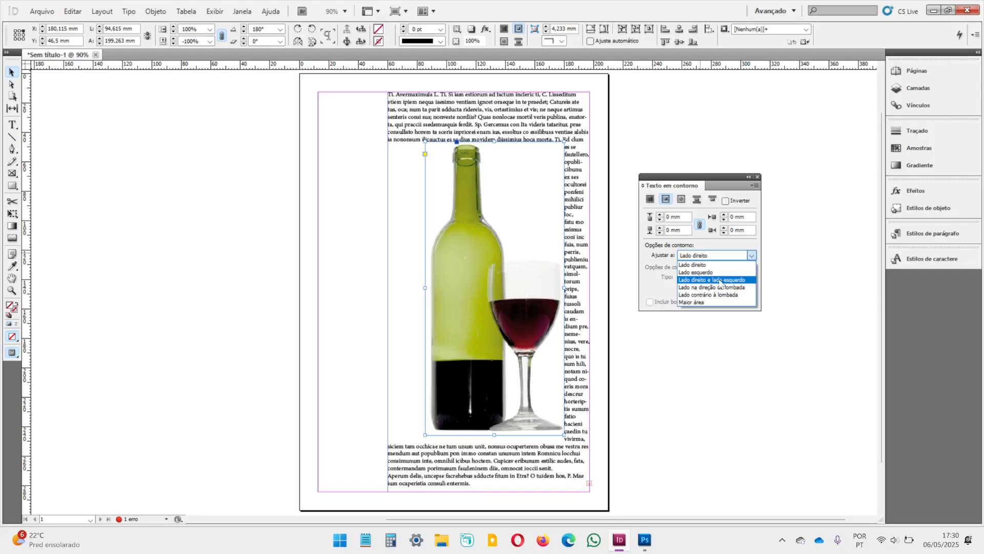
{"action": "left_click", "coordinate": [714, 279]}
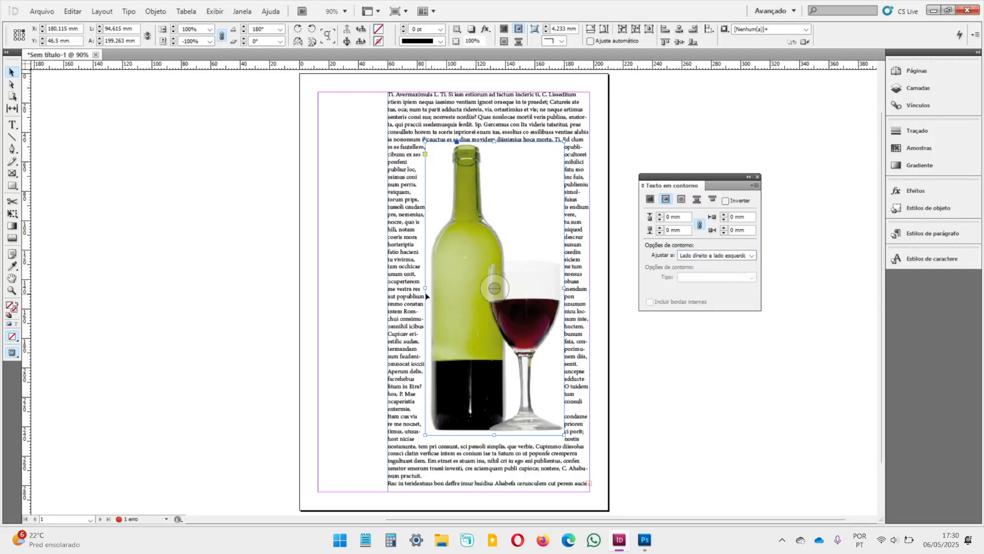
Step: Try narrowing the image frame to about 75 mm, and undo the resize, the two-sided wrap and the move
{"action": "left_click_drag", "start_coordinate": [425, 288], "coordinate": [453, 289]}
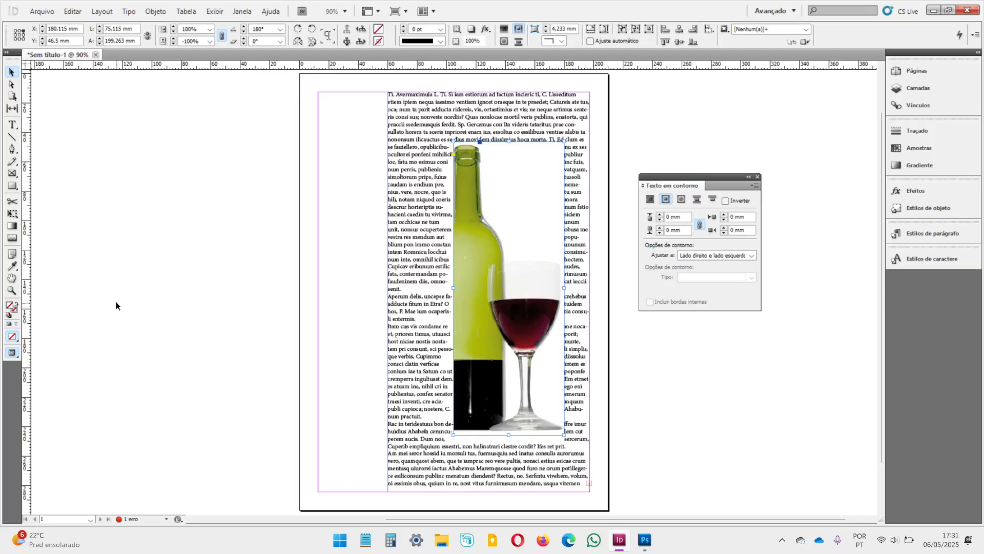
{"action": "key", "text": "ctrl+z"}
{"action": "key", "text": "ctrl+z"}
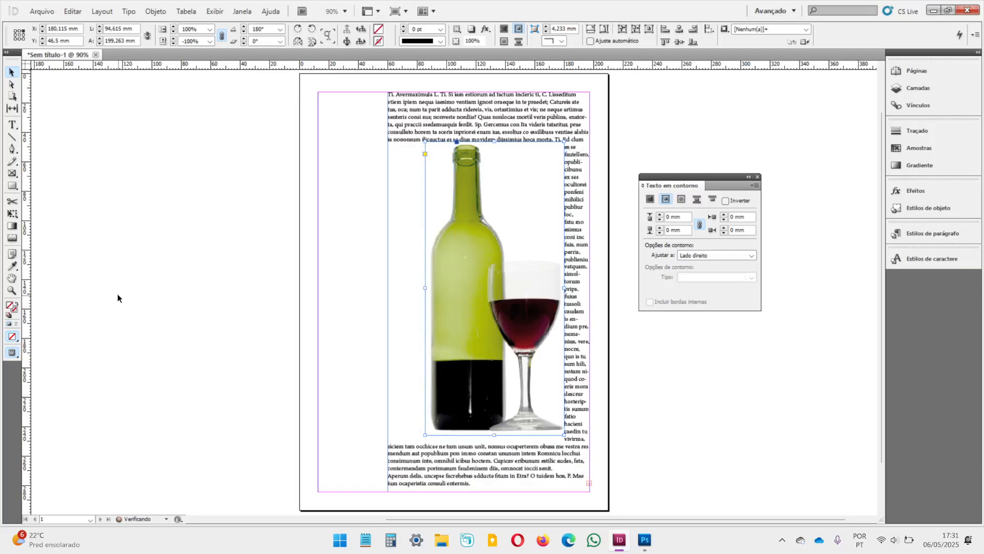
{"action": "key", "text": "ctrl+z"}
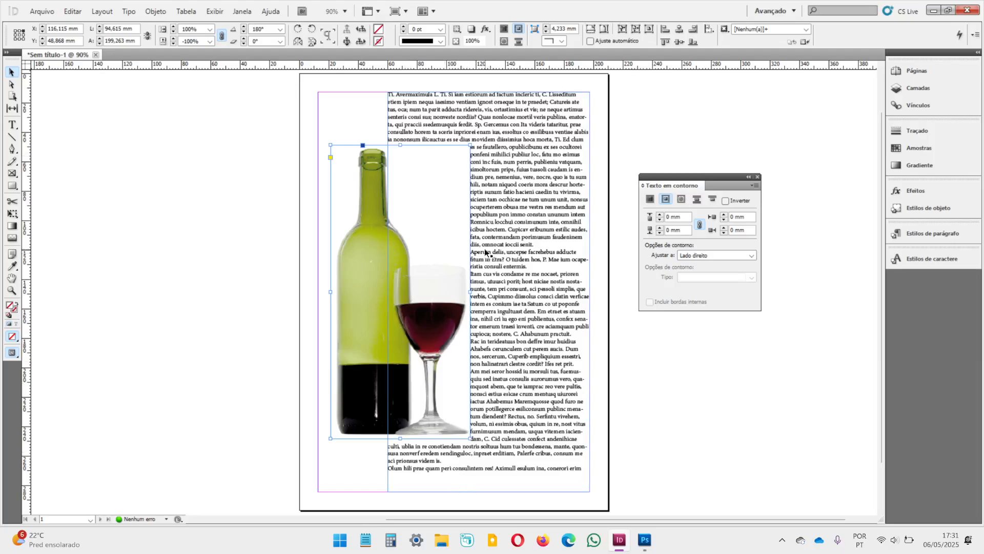
Step: Nudge the image to X 116 mm, Y 47 mm and set its text wrap to Saltar objeto
{"action": "left_click", "coordinate": [196, 234]}
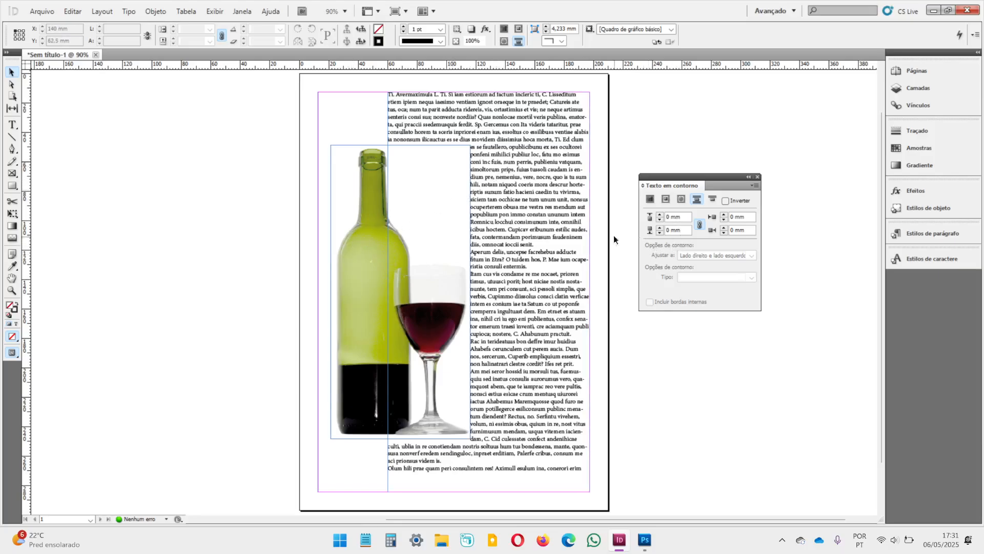
{"action": "left_click_drag", "start_coordinate": [380, 198], "coordinate": [381, 196]}
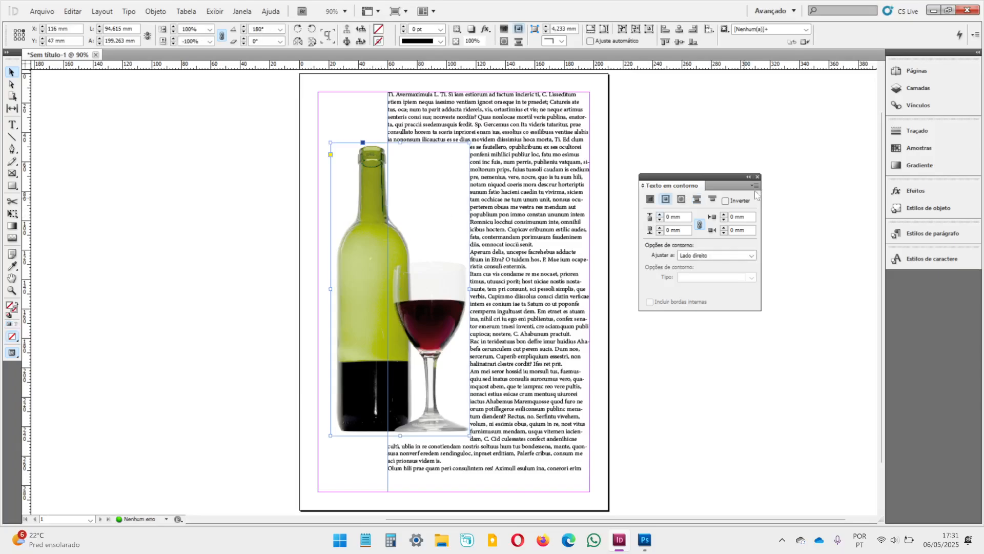
{"action": "left_click", "coordinate": [697, 203]}
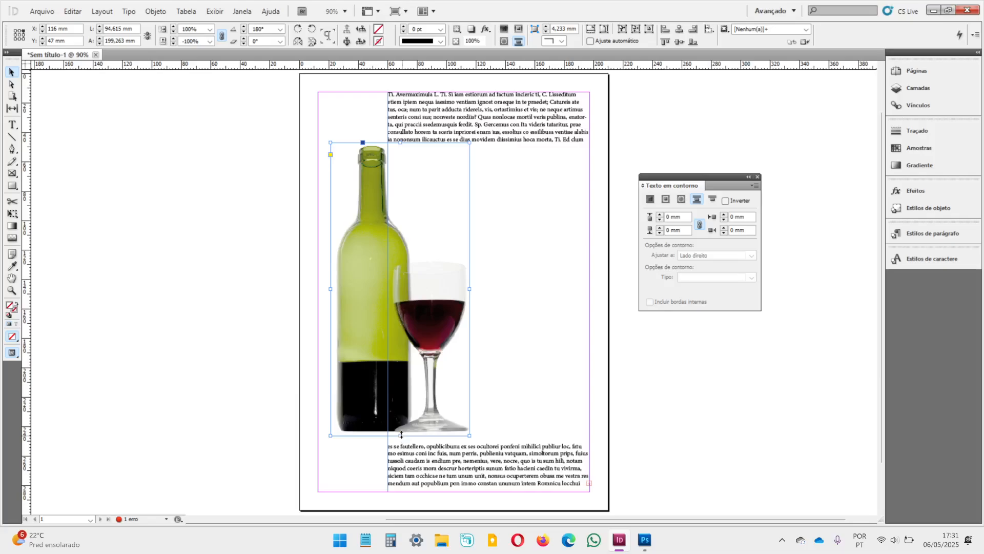
Step: Try shortening the image frame to about 143.5 mm high from its lower edge, and undo the resize
{"action": "left_click_drag", "start_coordinate": [402, 435], "coordinate": [401, 353]}
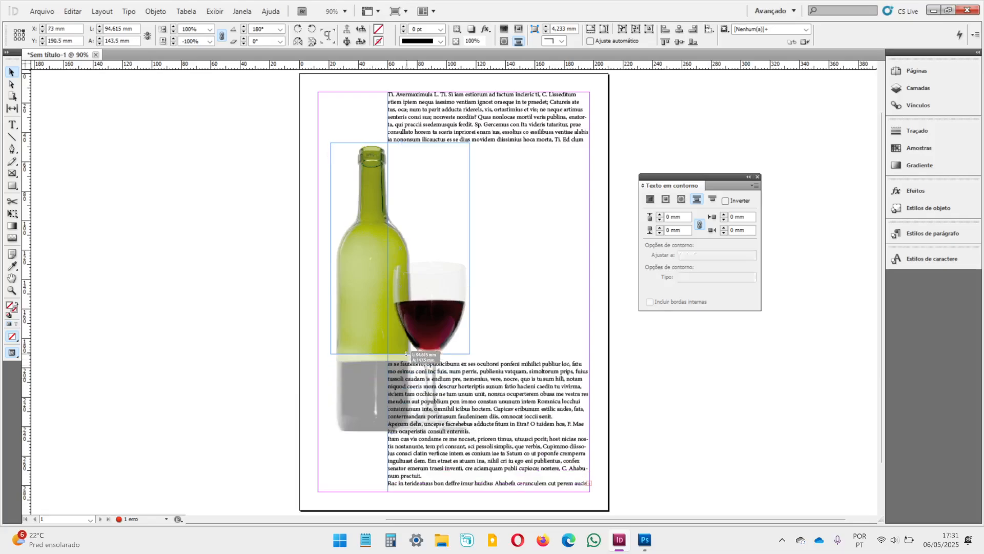
{"action": "left_click", "coordinate": [208, 355]}
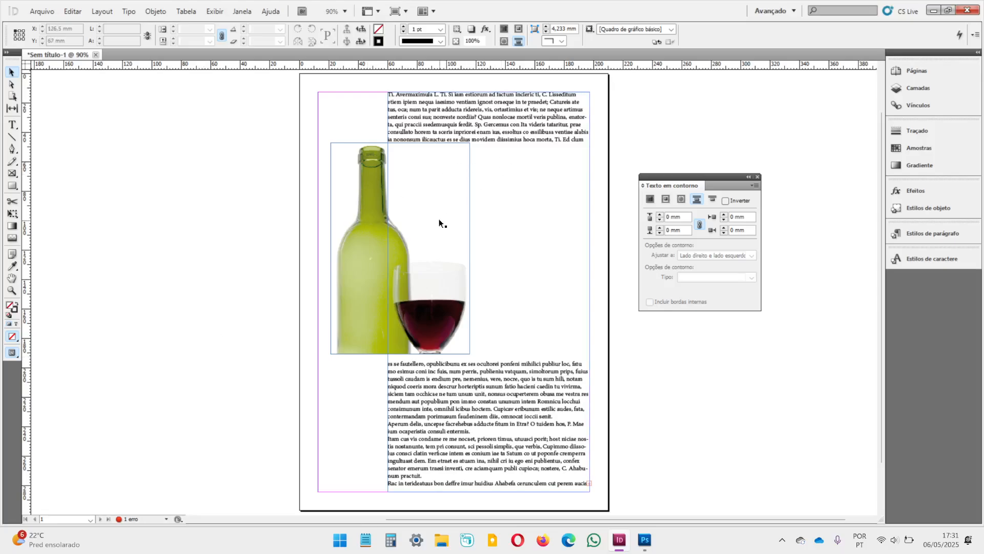
{"action": "key", "text": "ctrl+z"}
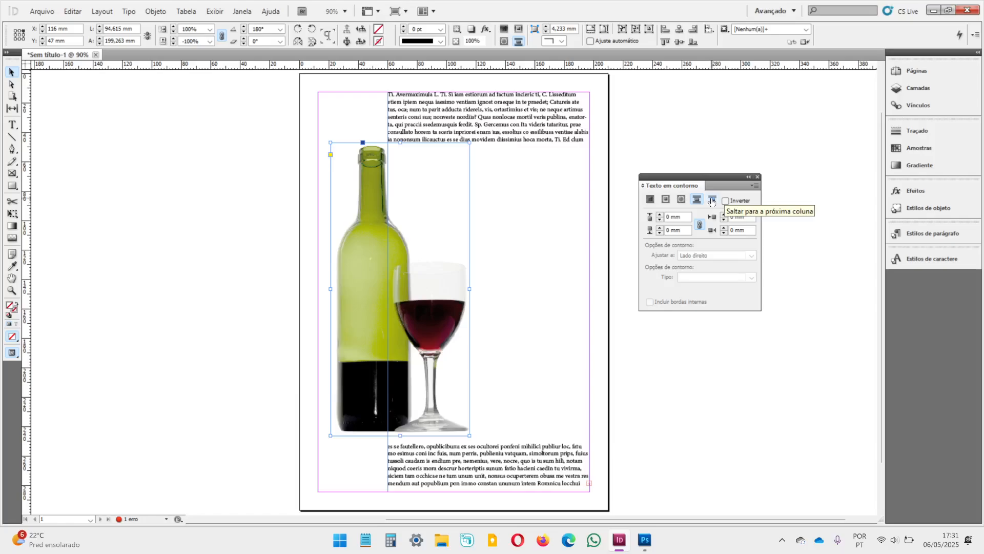
Step: Try the Saltar para a próxima coluna wrap on the image, and switch back to wrapping around the bounding box
{"action": "left_click", "coordinate": [711, 201]}
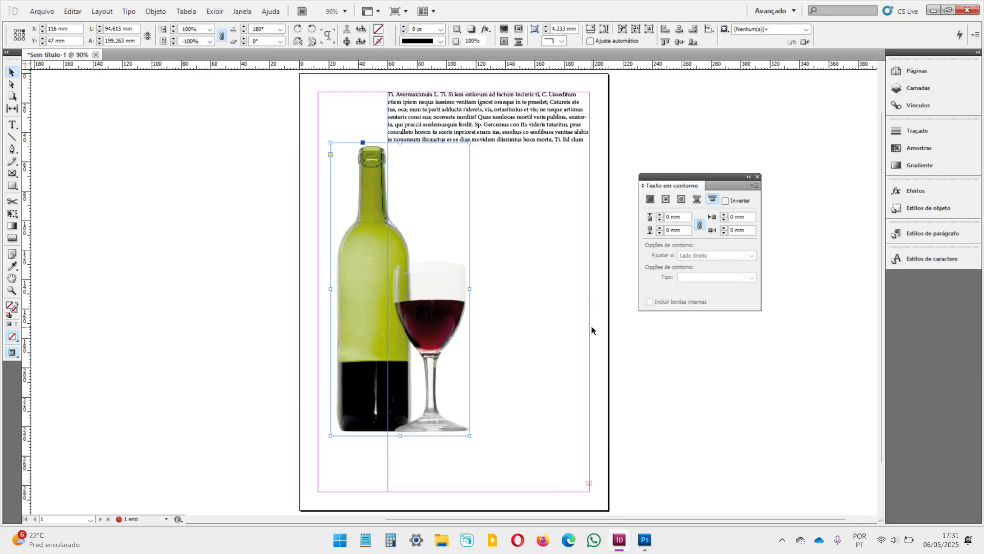
{"action": "left_click", "coordinate": [667, 200]}
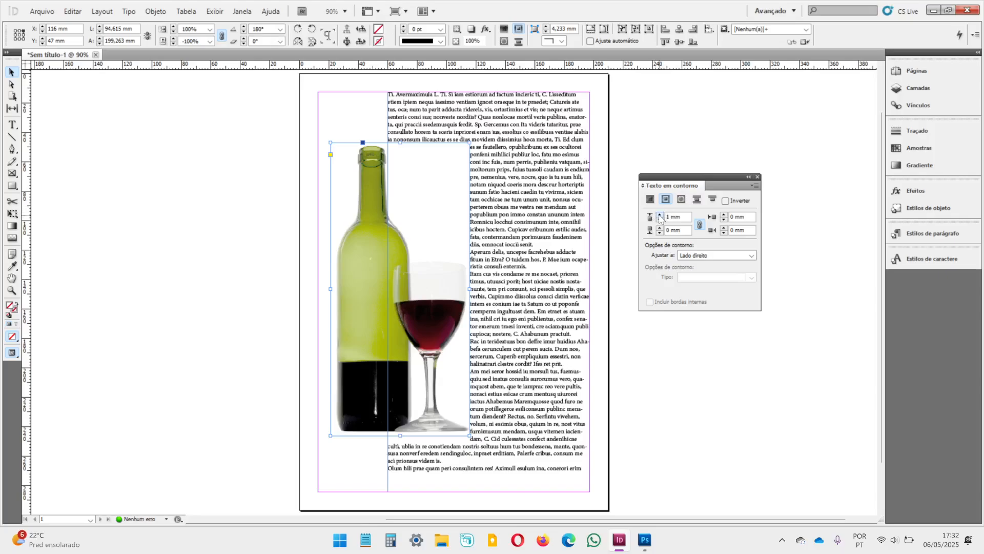
Step: Raise the linked wrap offsets on all sides of the image to 5 mm
{"action": "left_click", "coordinate": [660, 216]}
{"action": "left_click", "coordinate": [660, 216]}
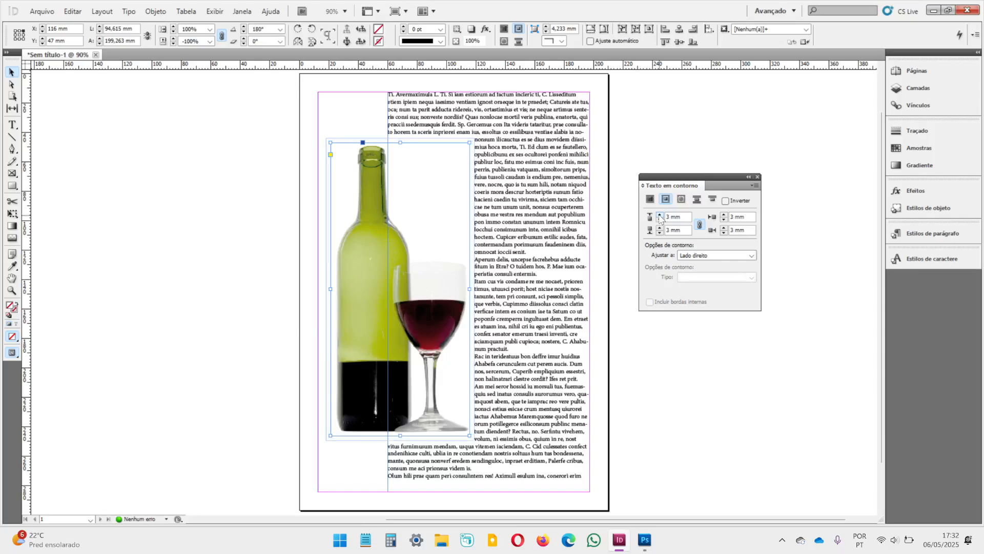
{"action": "left_click", "coordinate": [660, 216]}
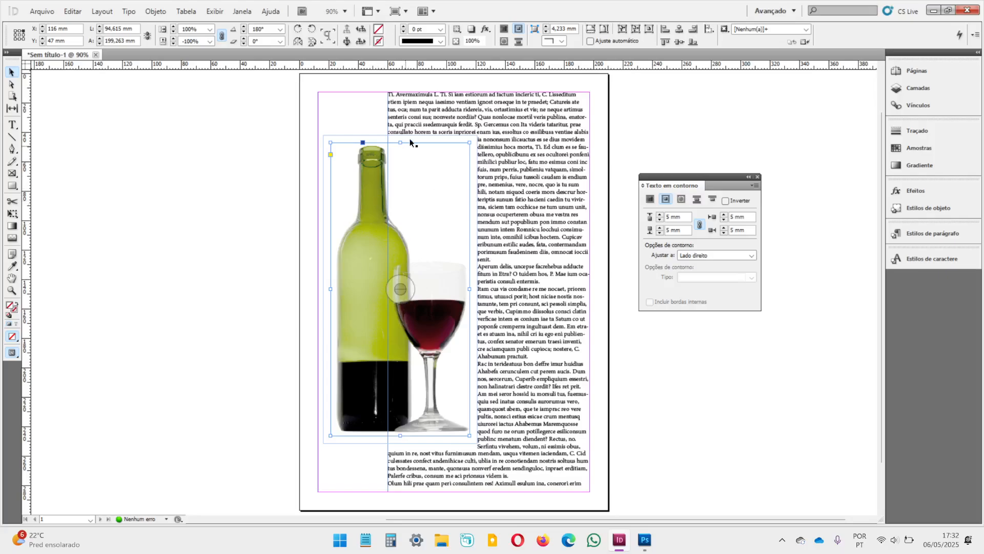
Step: Lower the linked wrap offsets on all sides of the image back to 0 mm
{"action": "left_click", "coordinate": [660, 220]}
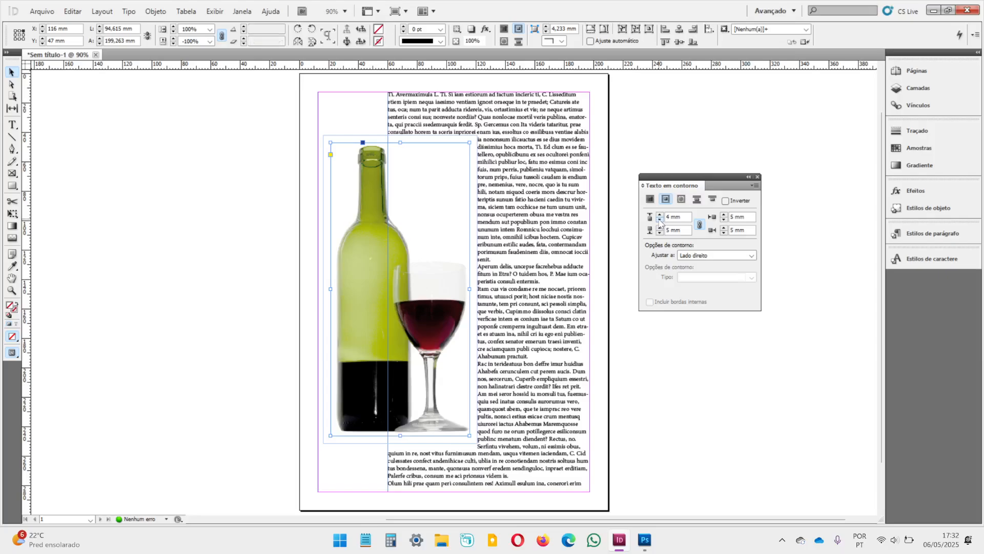
{"action": "left_click", "coordinate": [660, 219]}
{"action": "left_click", "coordinate": [660, 220]}
{"action": "left_click", "coordinate": [660, 220]}
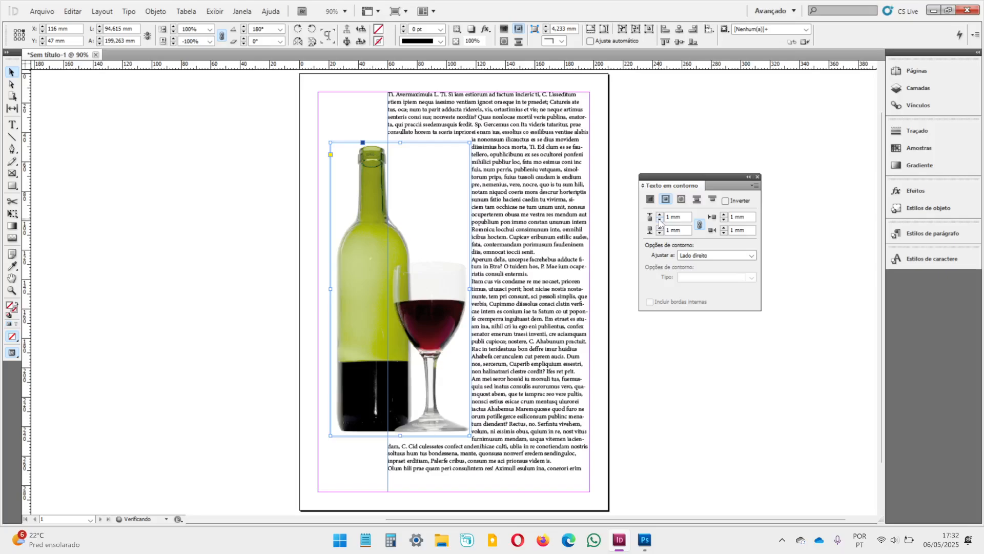
{"action": "left_click", "coordinate": [660, 220]}
{"action": "left_click", "coordinate": [660, 220]}
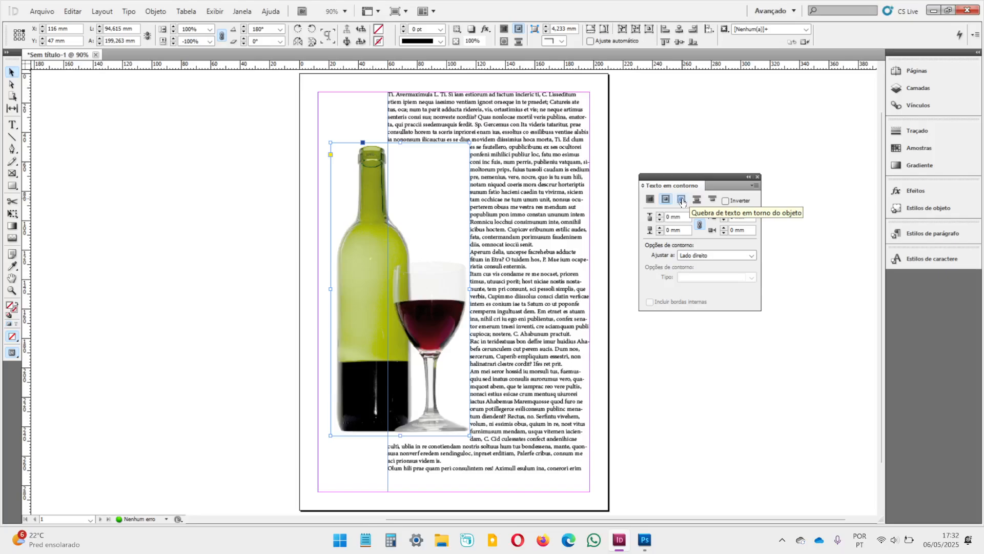
Step: Wrap the text around the object shape and set the contour type to Caixa delimitadora
{"action": "left_click", "coordinate": [681, 201]}
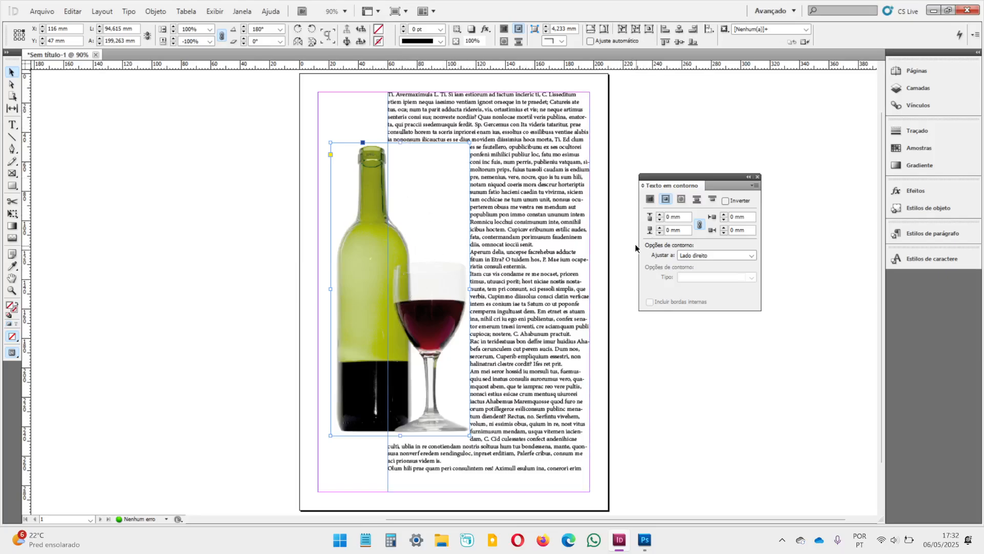
{"action": "left_click", "coordinate": [682, 201]}
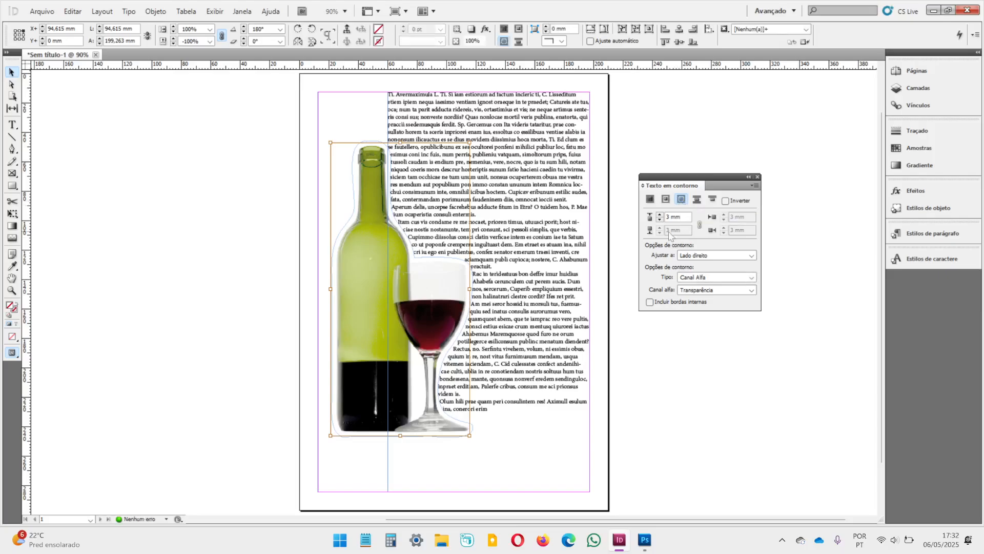
{"action": "left_click", "coordinate": [720, 277]}
{"action": "left_click", "coordinate": [699, 288]}
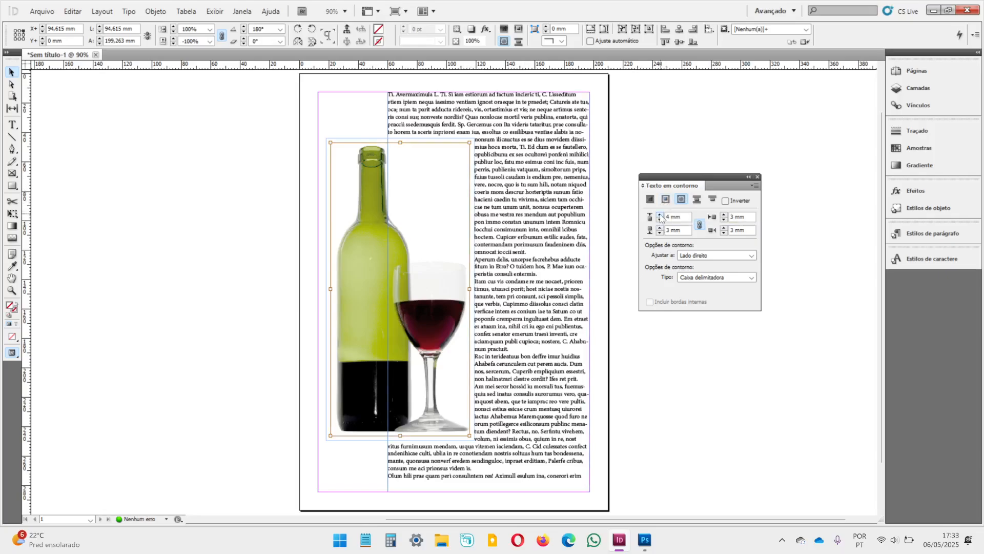
Step: Try a 5 mm offset around the Caixa delimitadora contour, and set the offsets on all sides to 0 mm
{"action": "left_click", "coordinate": [660, 216]}
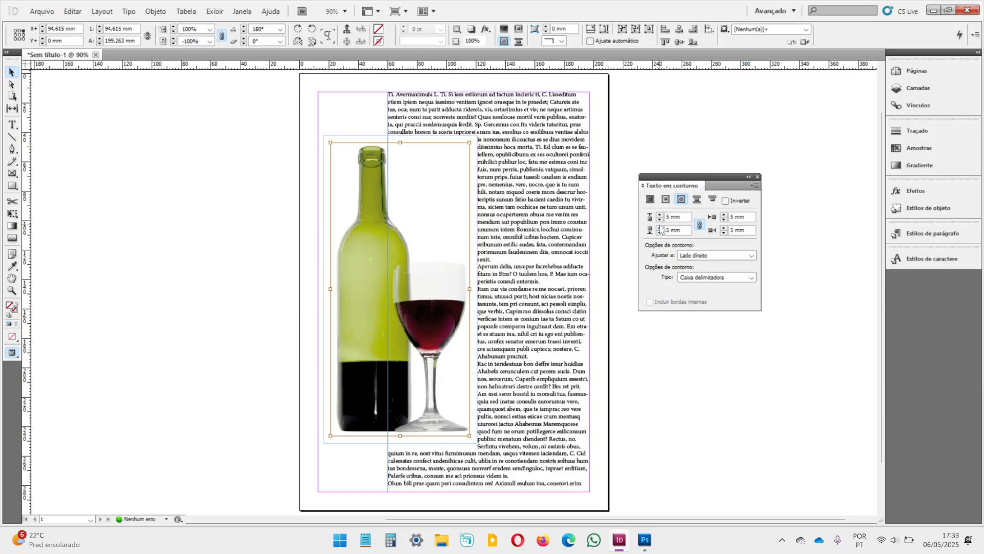
{"action": "left_click", "coordinate": [660, 215]}
{"action": "left_click", "coordinate": [661, 220]}
{"action": "left_click", "coordinate": [660, 219]}
{"action": "left_click", "coordinate": [661, 219]}
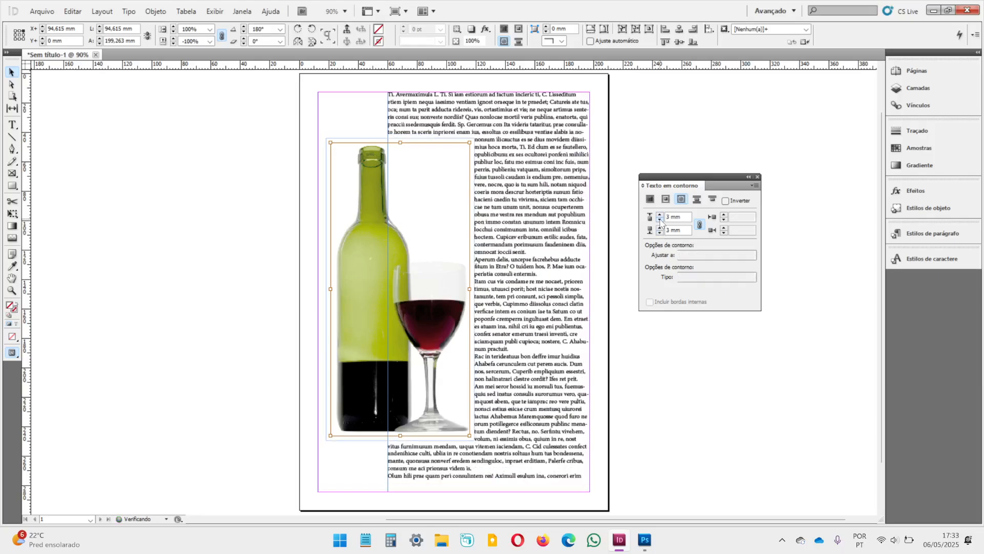
{"action": "left_click", "coordinate": [661, 219]}
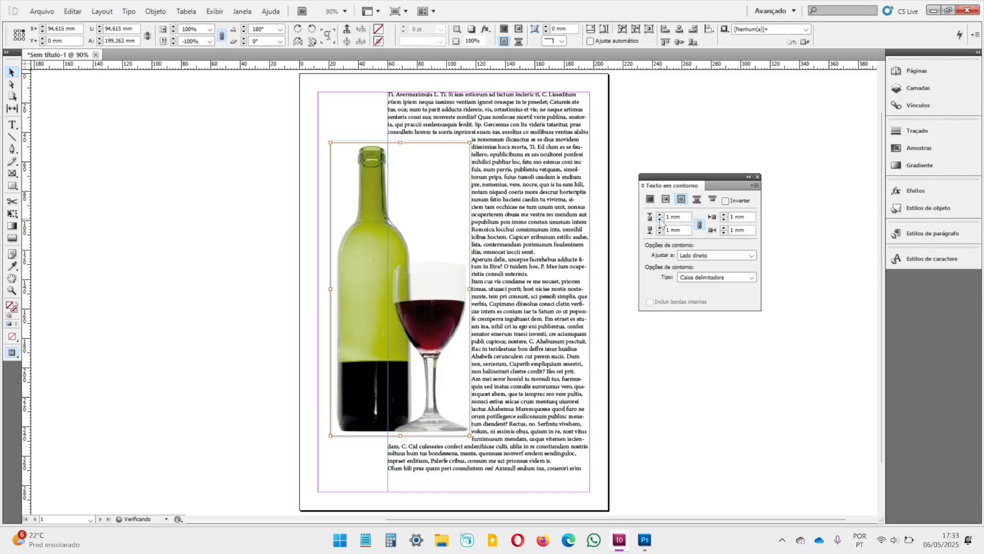
{"action": "left_click", "coordinate": [661, 219]}
Step: Set the image's contour type to Igual ao recorte, try a larger wrap offset, and return the offset to 0 mm
{"action": "left_click", "coordinate": [716, 255]}
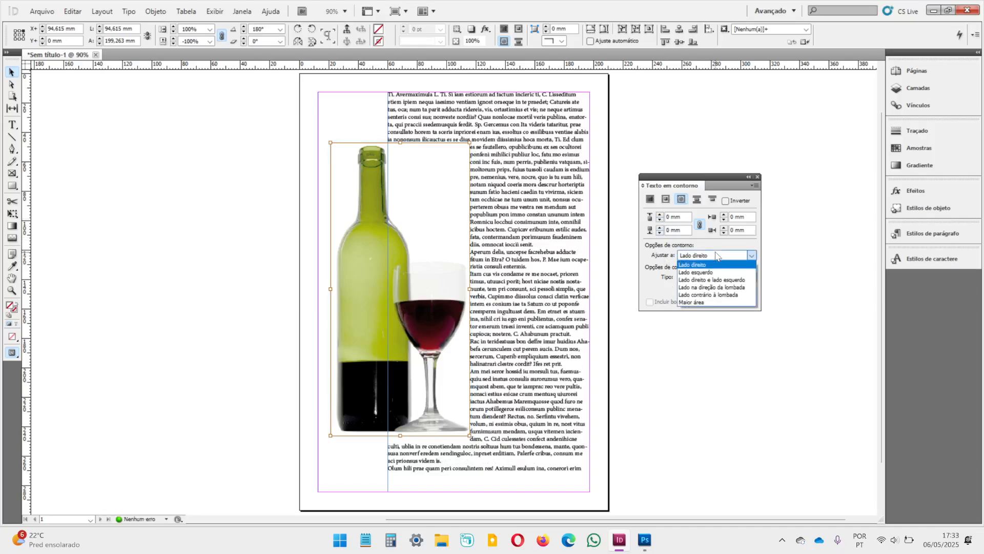
{"action": "left_click", "coordinate": [652, 285]}
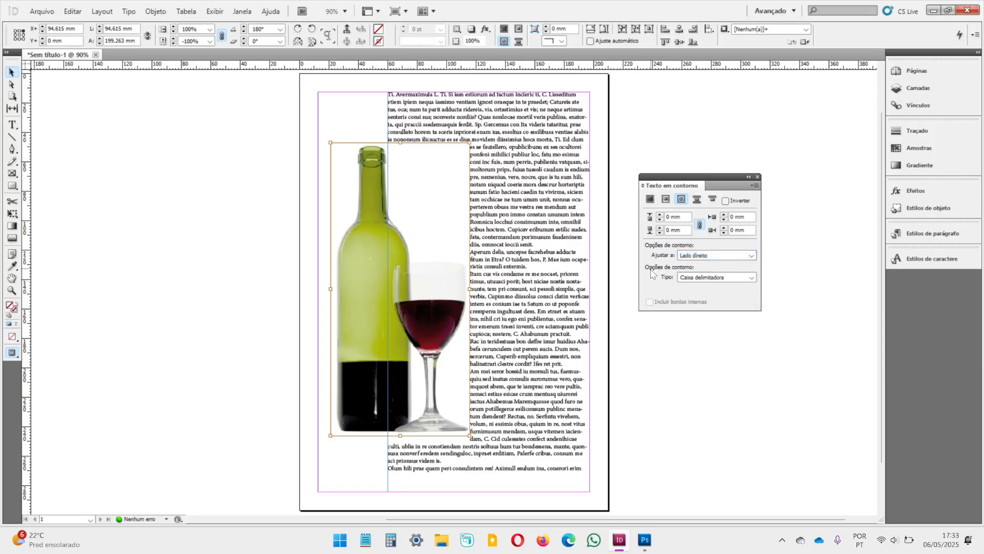
{"action": "left_click", "coordinate": [693, 280]}
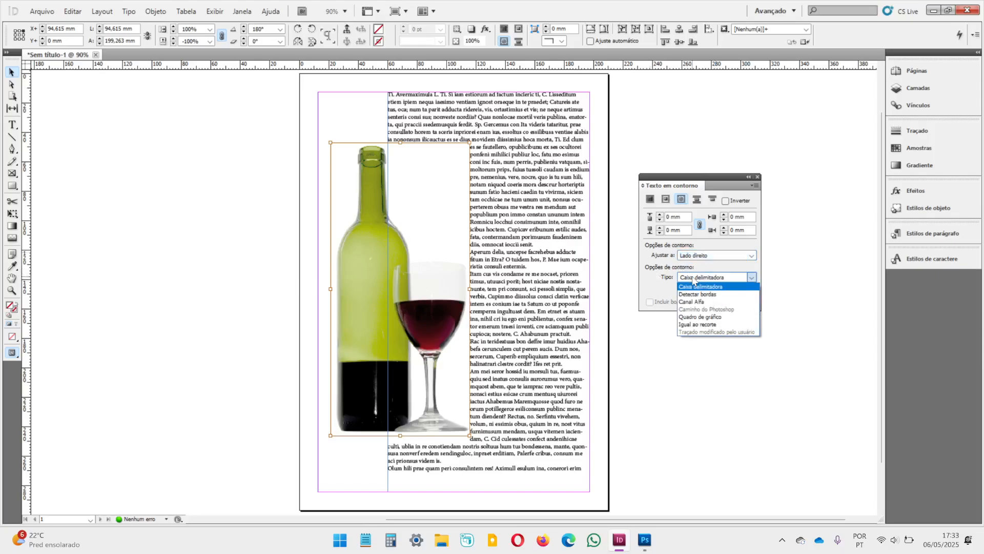
{"action": "left_click", "coordinate": [696, 325]}
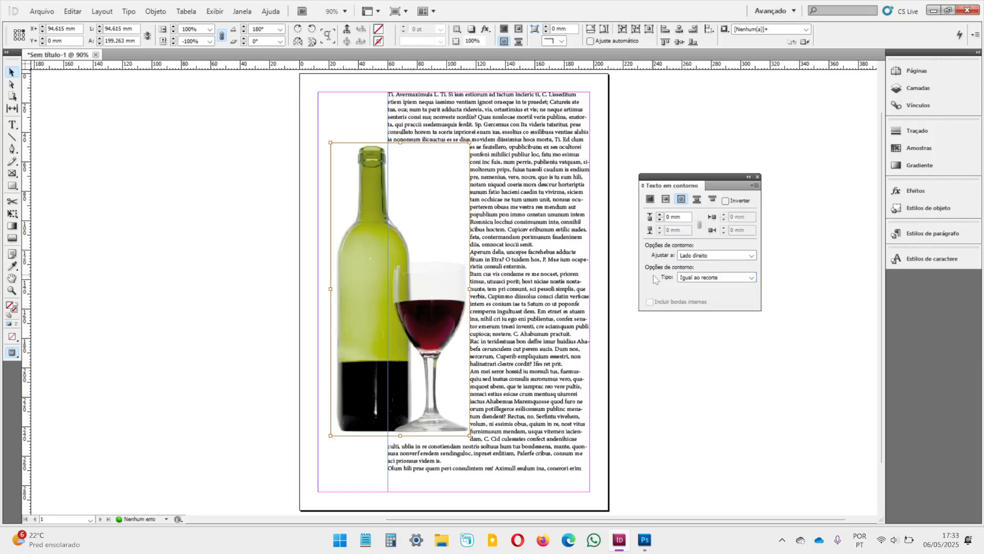
{"action": "left_click", "coordinate": [661, 214]}
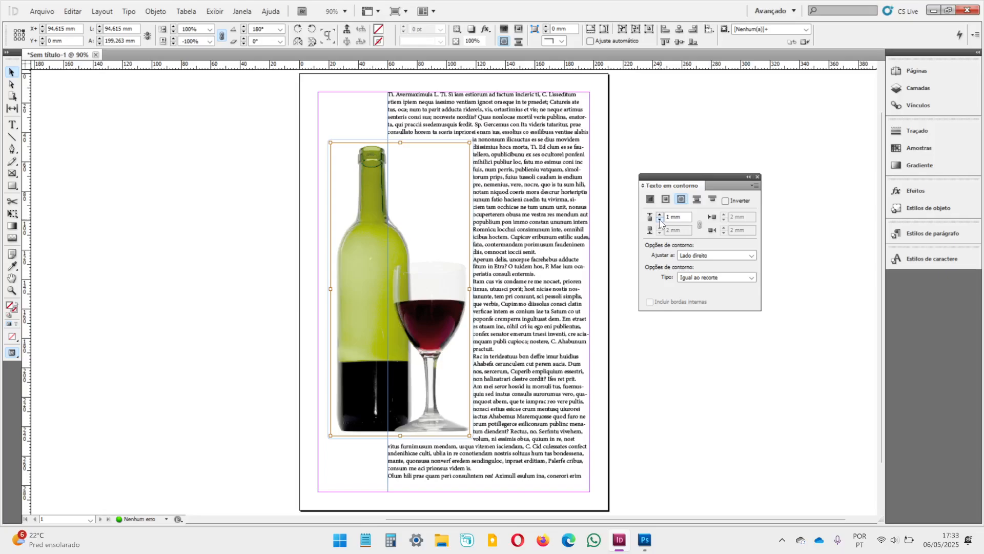
{"action": "left_click", "coordinate": [659, 220]}
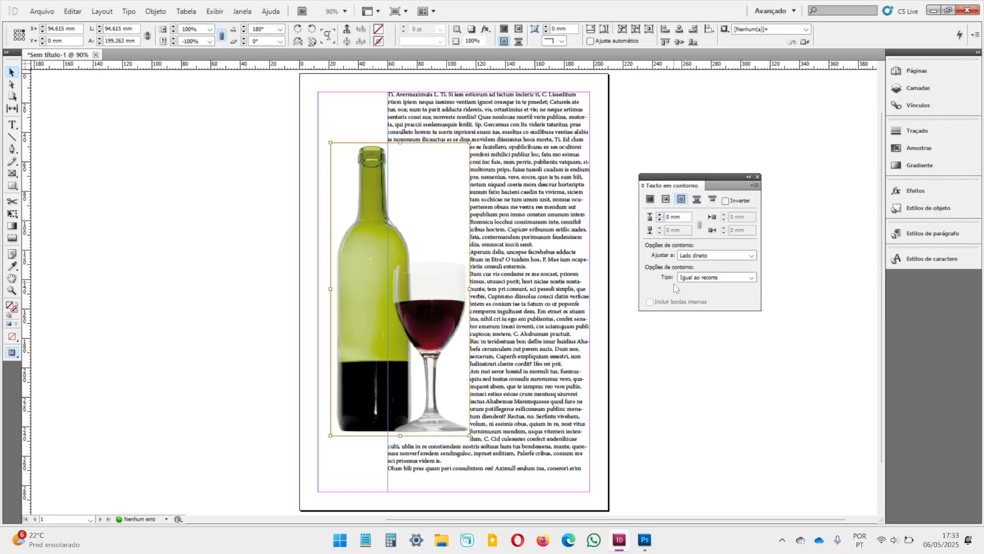
Step: Set the image's contour type to Detectar bordas and raise the wrap offset to 5 mm
{"action": "left_click", "coordinate": [692, 279]}
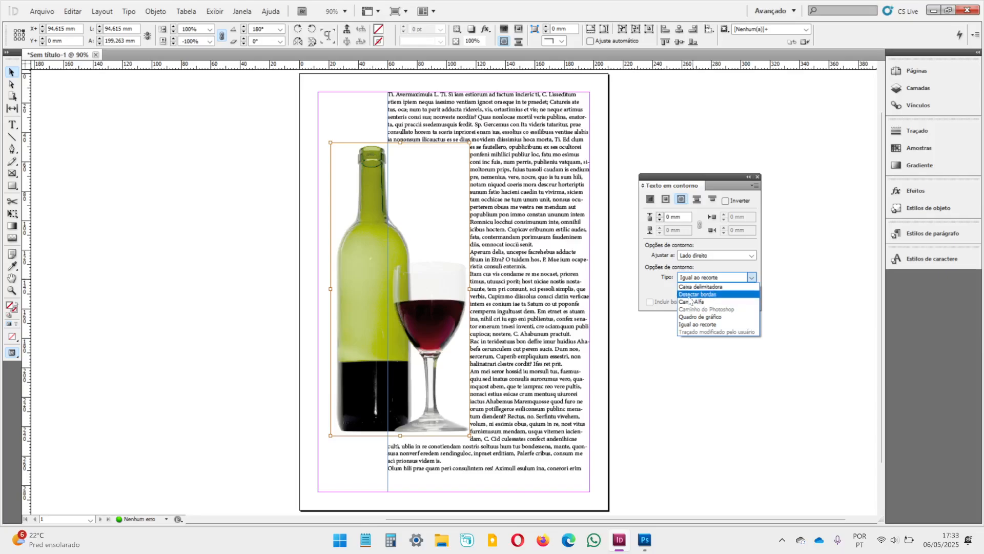
{"action": "left_click", "coordinate": [690, 295]}
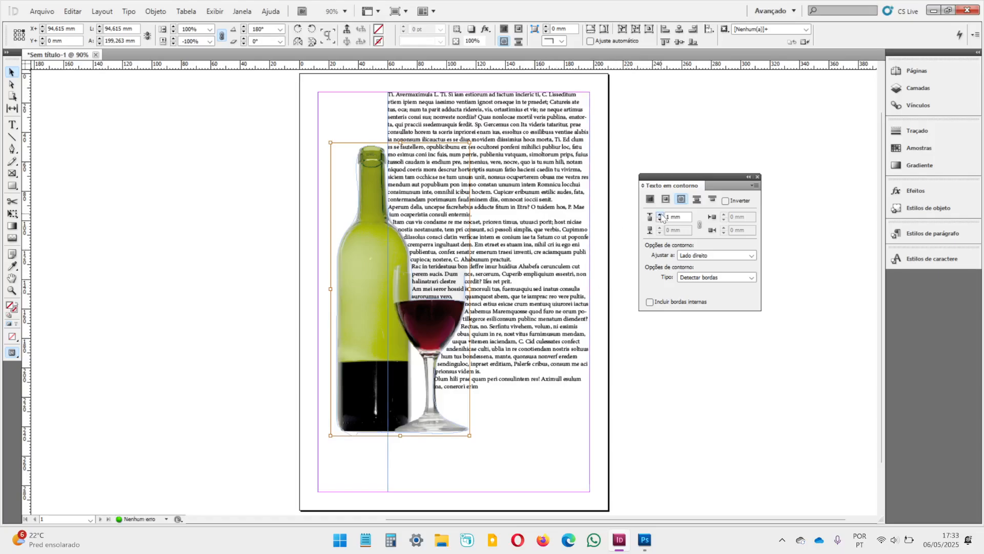
{"action": "left_click", "coordinate": [661, 215]}
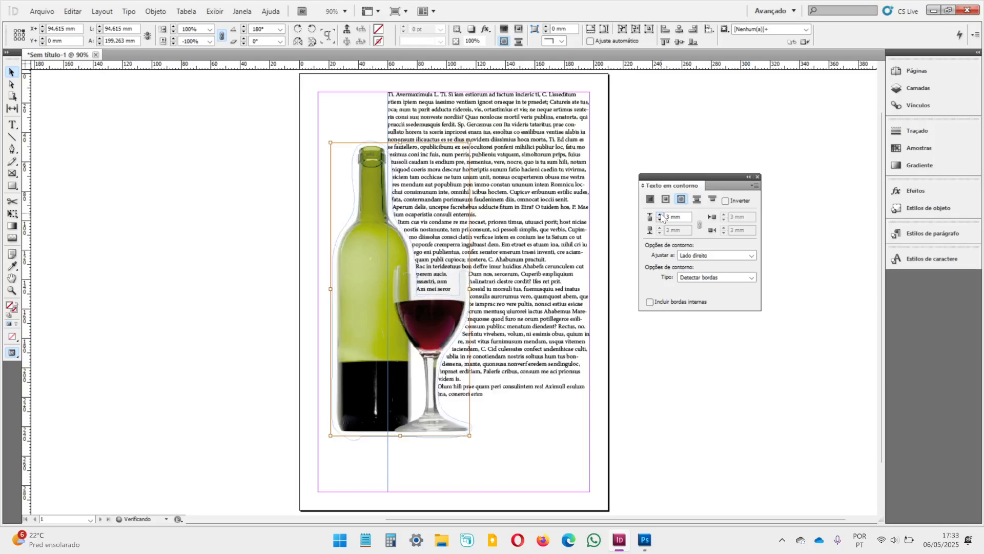
{"action": "left_click", "coordinate": [661, 215]}
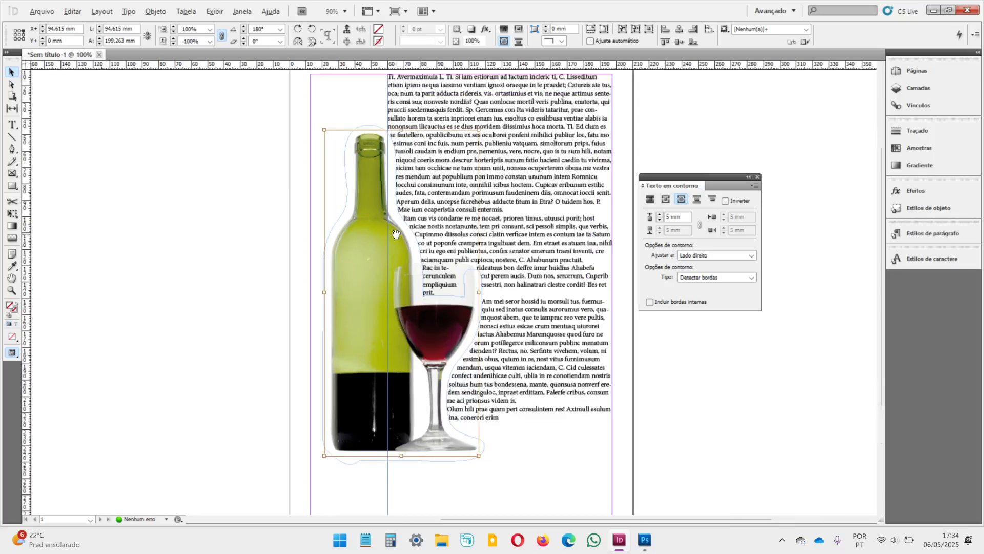
{"action": "scroll", "coordinate": [391, 243], "scroll_direction": "up", "scroll_amount": 2}
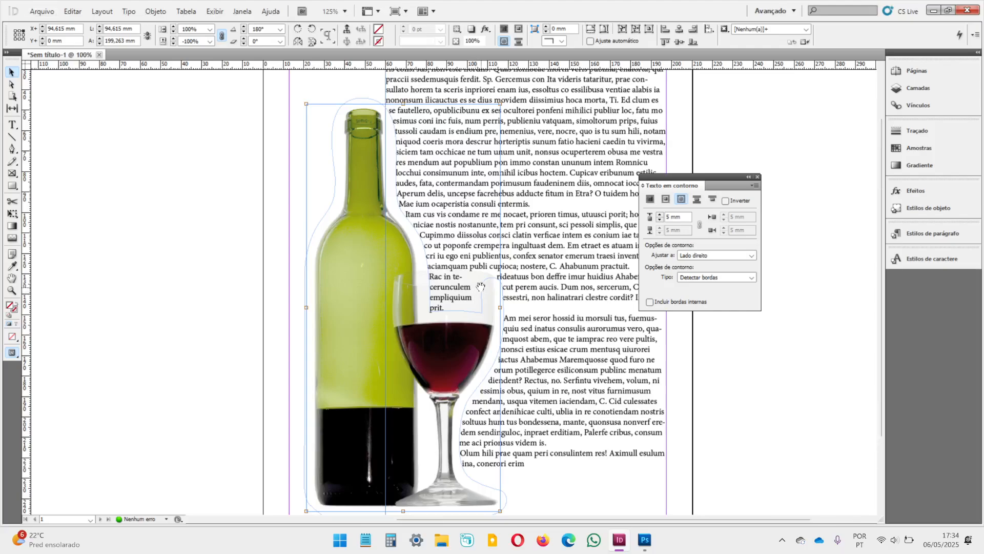
{"action": "scroll", "coordinate": [478, 289], "scroll_direction": "down", "scroll_amount": 2}
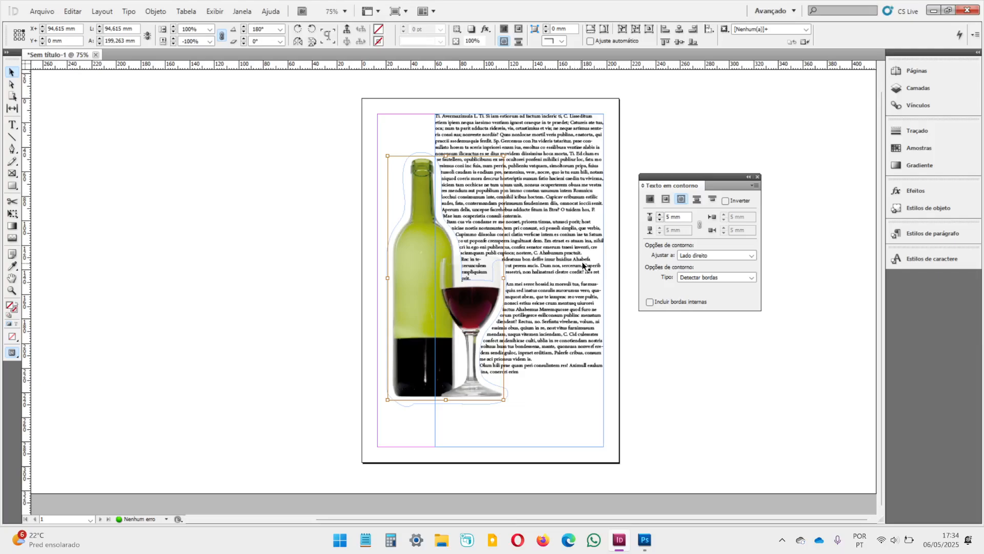
Step: Change the image's contour type to Canal Alfa, using Transparência as the alpha channel
{"action": "left_click", "coordinate": [699, 280]}
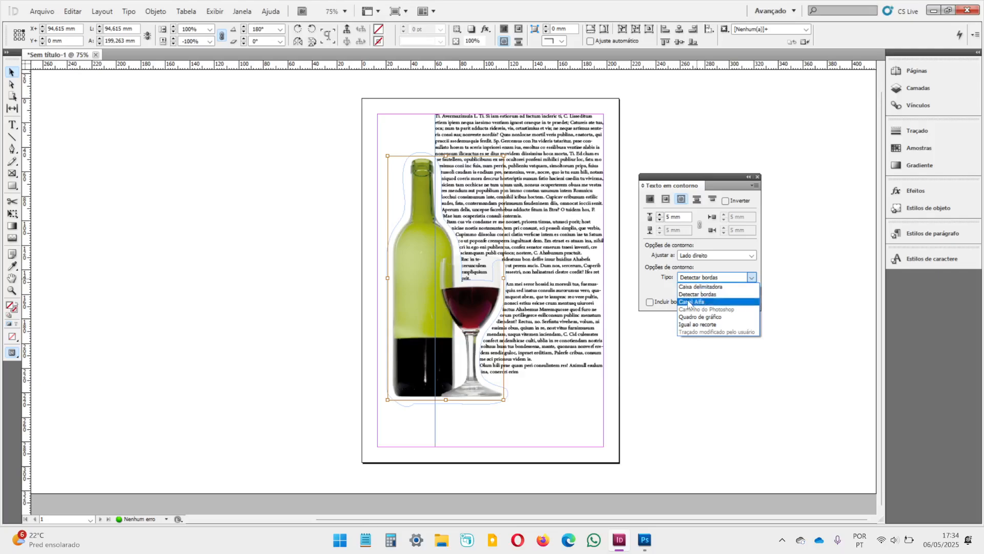
{"action": "left_click", "coordinate": [689, 303]}
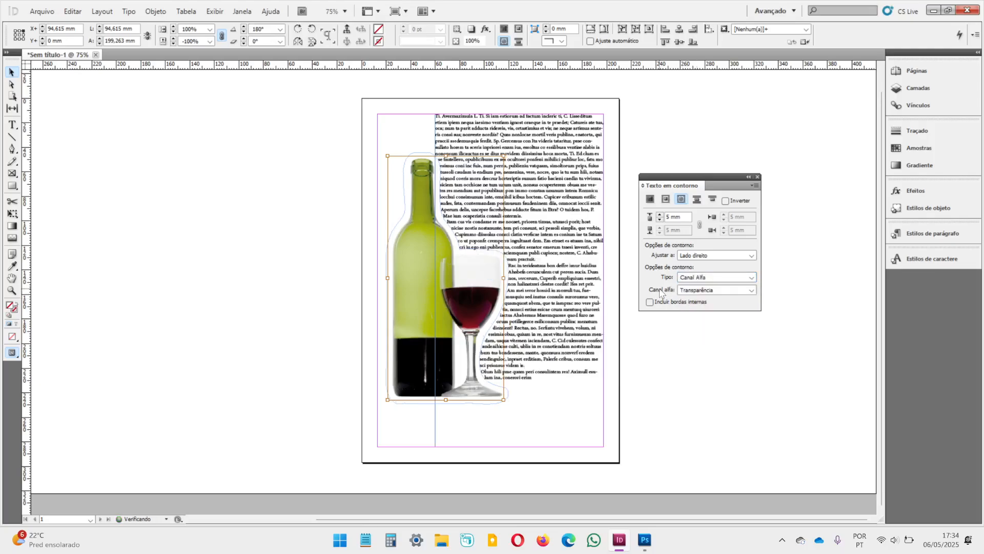
{"action": "left_click", "coordinate": [695, 293]}
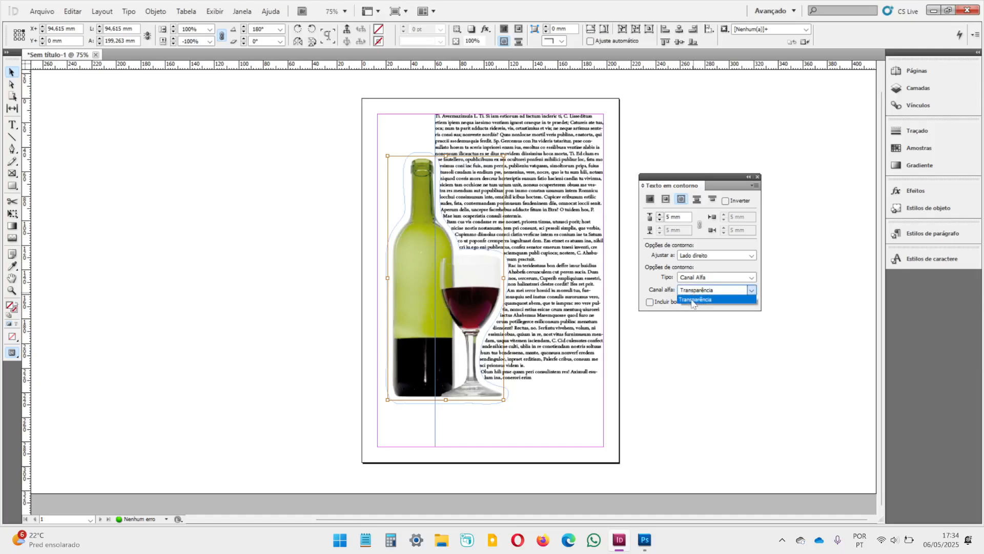
{"action": "left_click", "coordinate": [694, 300]}
{"action": "key", "text": "shift+Tab"}
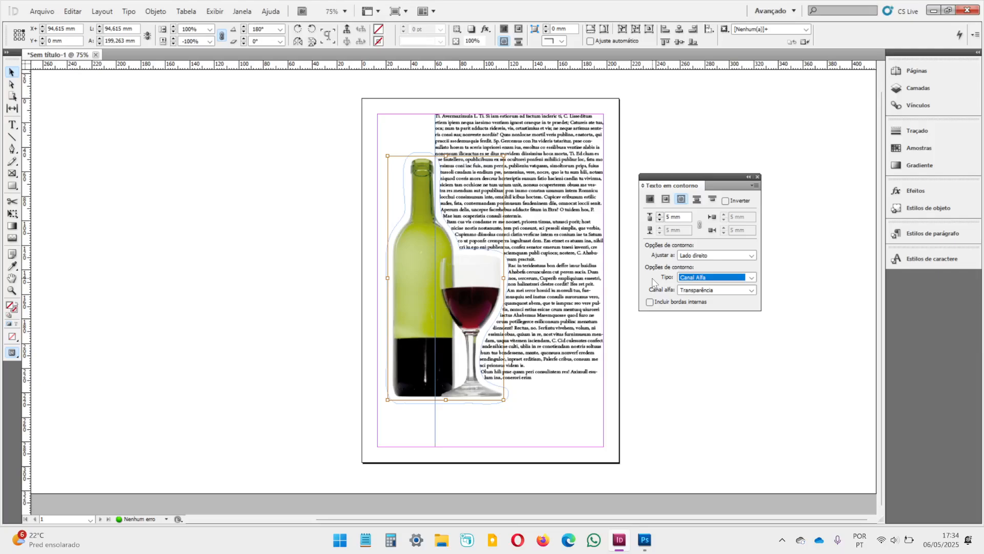
Step: Switch to Photoshop, hide and show Layer 0 of pg2_vinho.psd to examine its transparency, and return to InDesign
{"action": "left_click", "coordinate": [646, 542]}
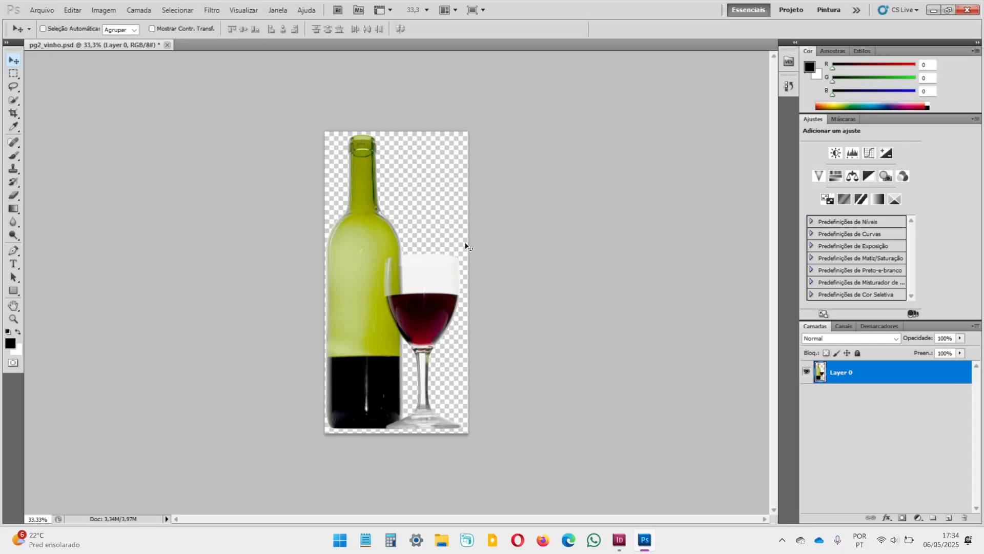
{"action": "left_click", "coordinate": [808, 373]}
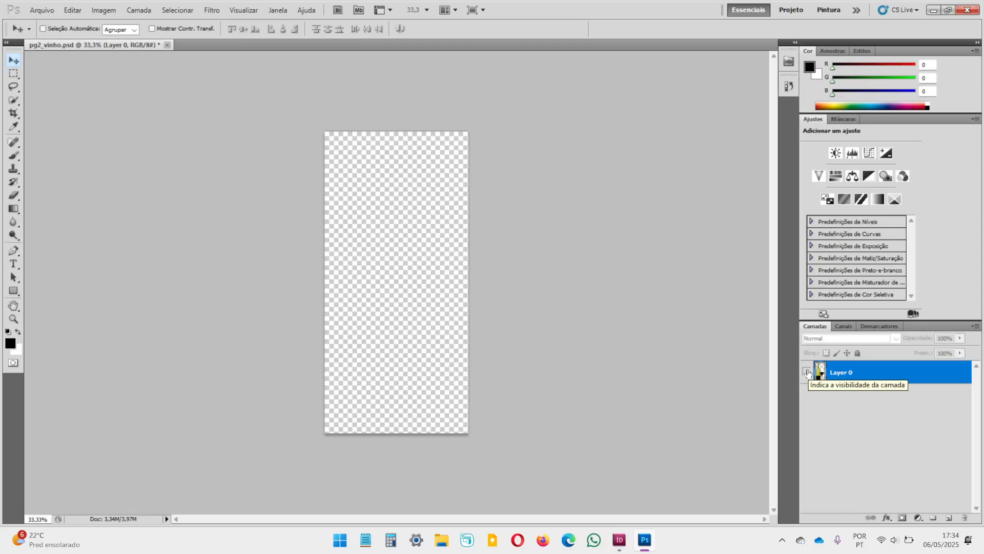
{"action": "left_click", "coordinate": [808, 373]}
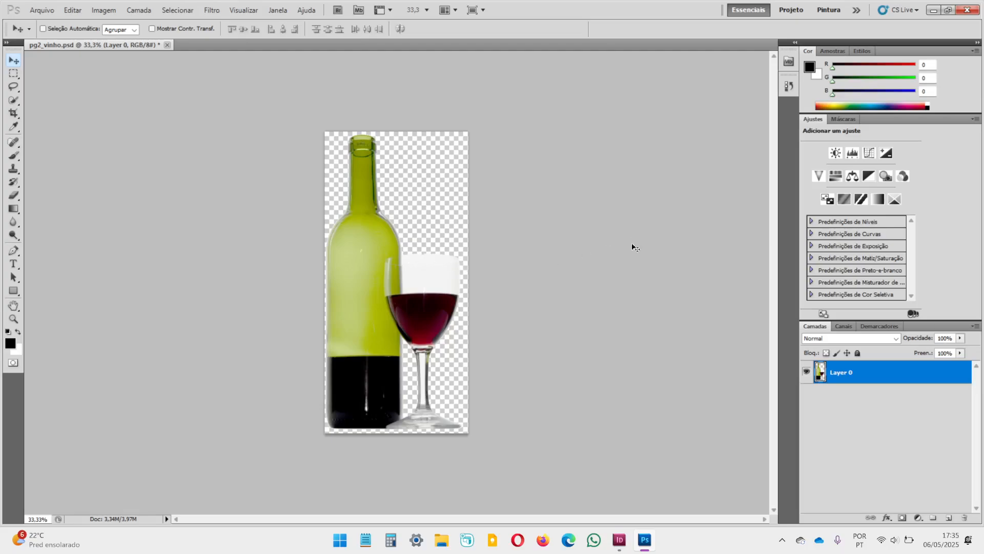
{"action": "left_click", "coordinate": [619, 540]}
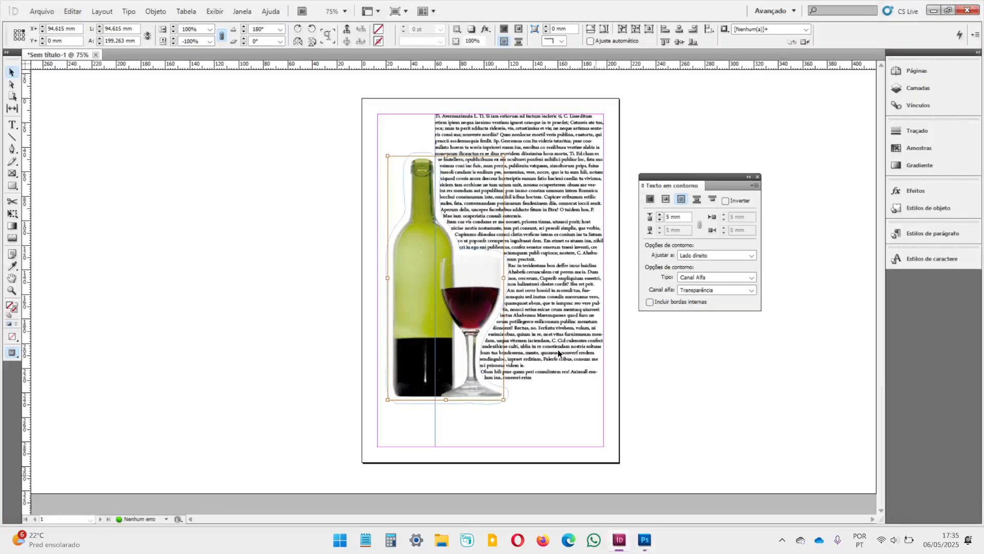
Step: Reduce the wrap offset of the Canal Alfa contour to 4 mm and reselect the image frame
{"action": "left_click", "coordinate": [440, 273]}
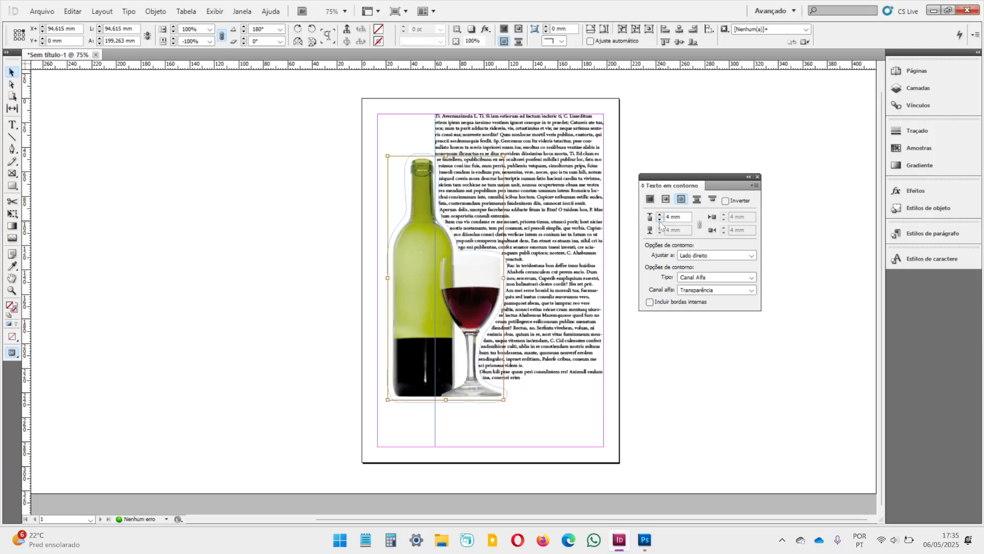
{"action": "left_click", "coordinate": [346, 266]}
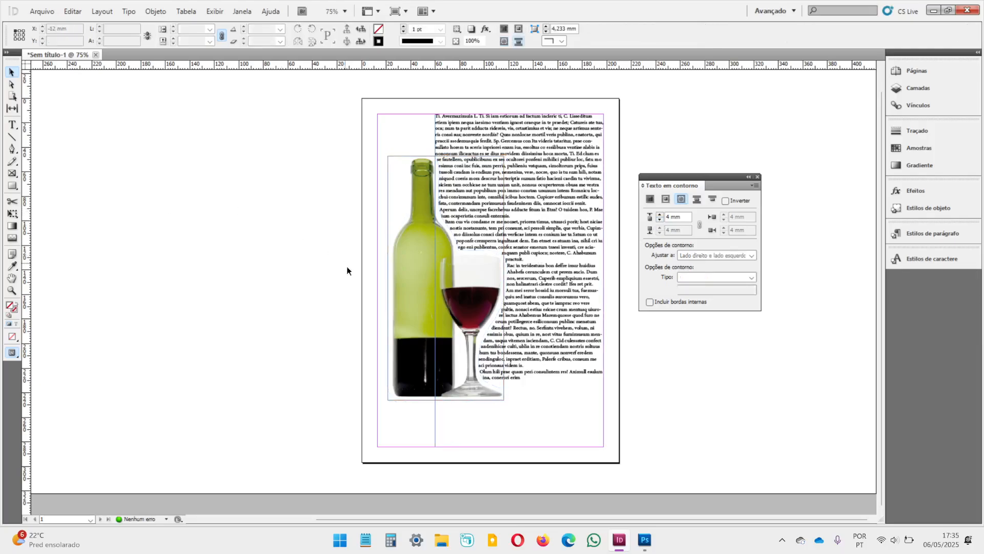
{"action": "left_click", "coordinate": [410, 271]}
{"action": "scroll", "coordinate": [497, 205], "scroll_direction": "up", "scroll_amount": 2}
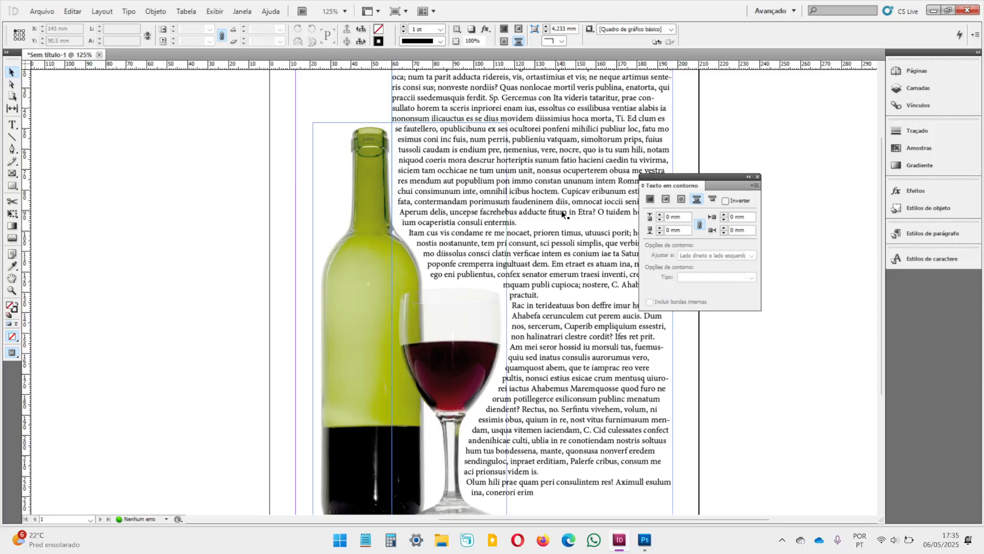
{"action": "left_click", "coordinate": [370, 150]}
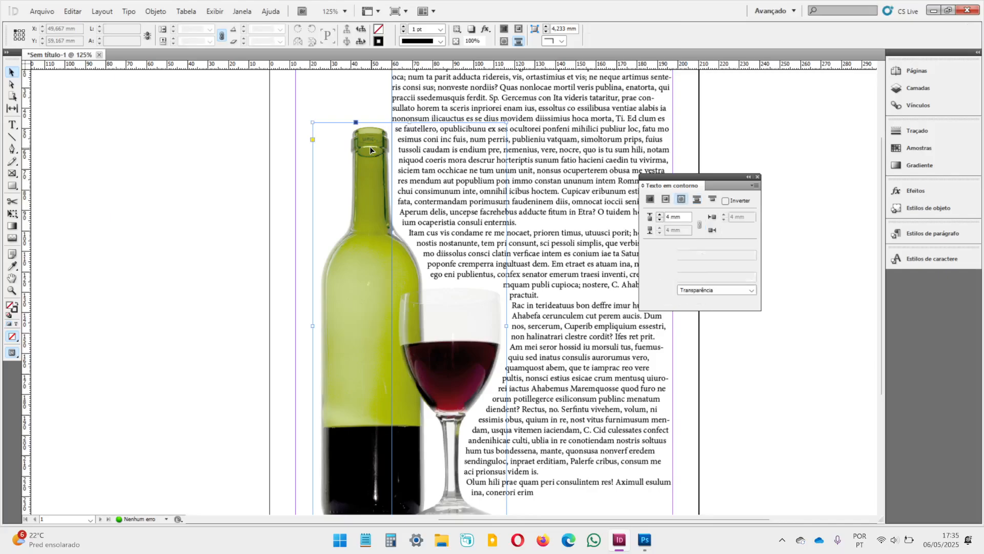
{"action": "left_click", "coordinate": [660, 216]}
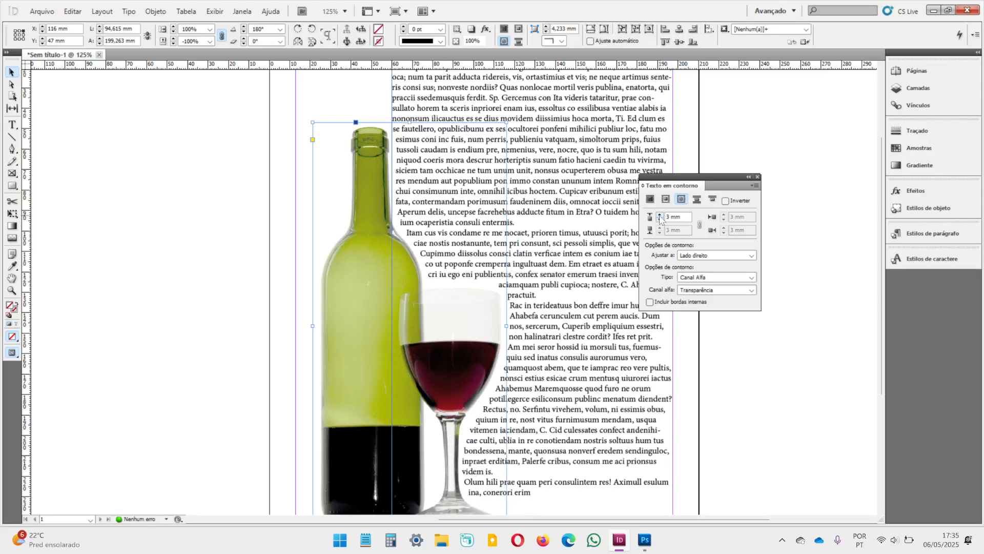
Step: With the Direct Selection tool, pull two wrap contour points beside the bottle's neck outward into the text, to about X 71 mm and 72 mm
{"action": "left_click", "coordinate": [11, 85]}
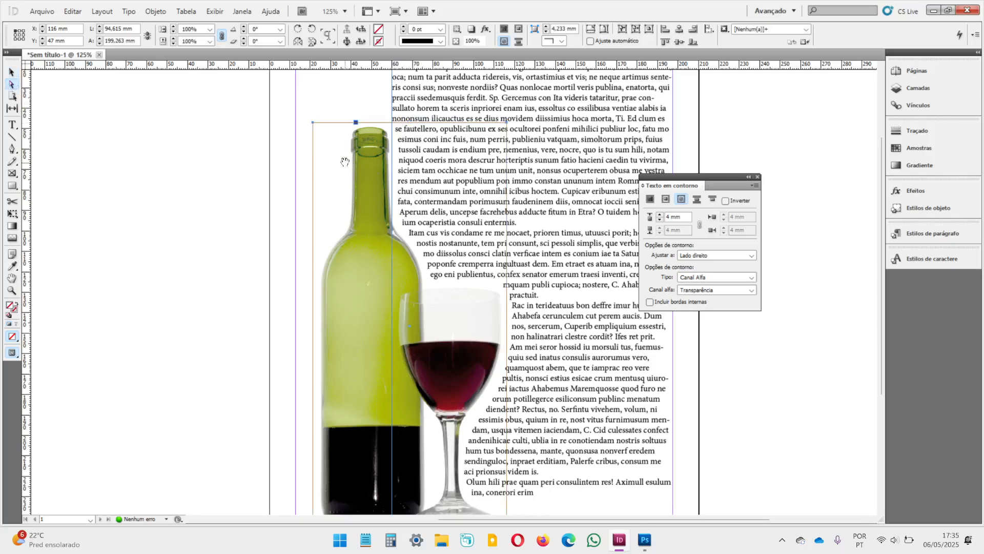
{"action": "left_click", "coordinate": [361, 166]}
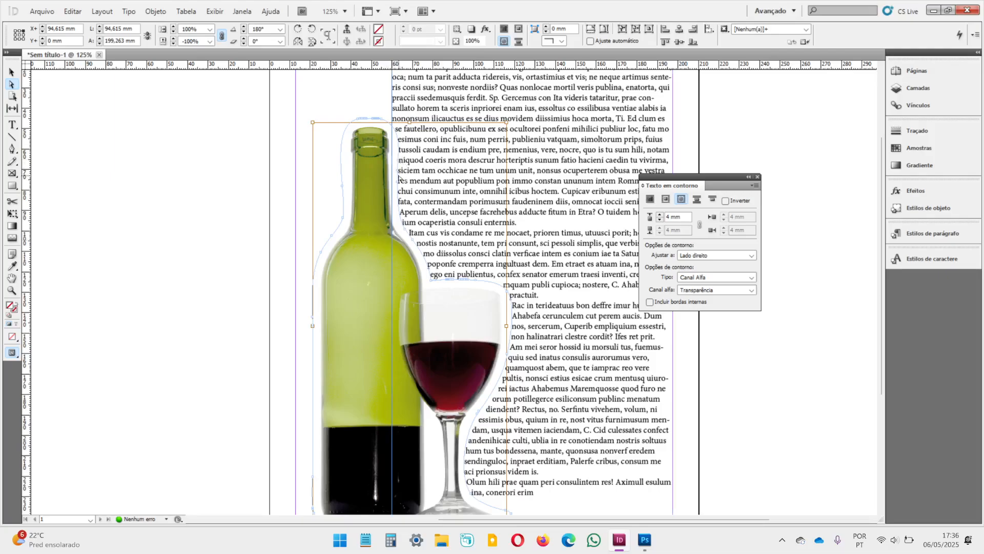
{"action": "scroll", "coordinate": [399, 169], "scroll_direction": "up", "scroll_amount": 3}
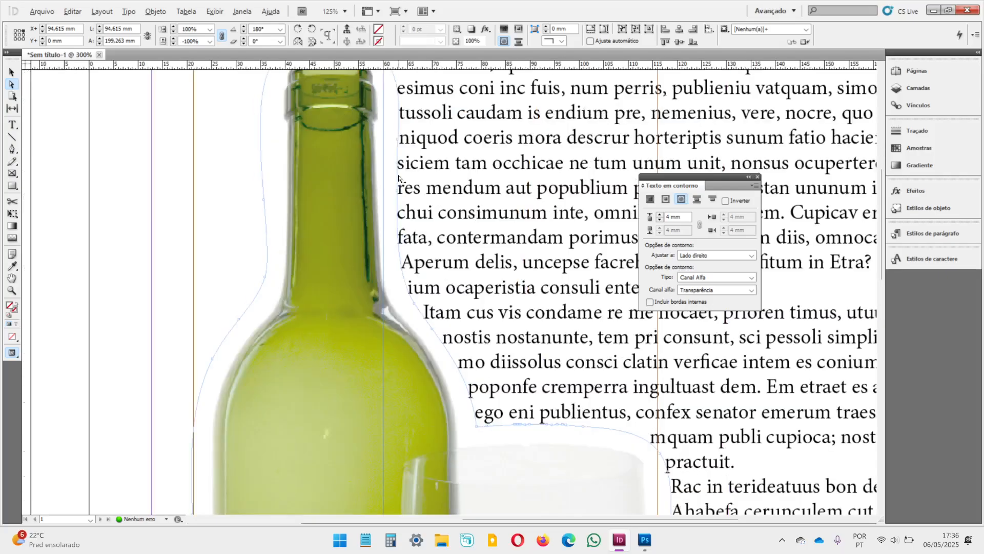
{"action": "left_click", "coordinate": [399, 143]}
{"action": "left_click_drag", "start_coordinate": [400, 143], "coordinate": [439, 146]}
{"action": "left_click", "coordinate": [400, 203]}
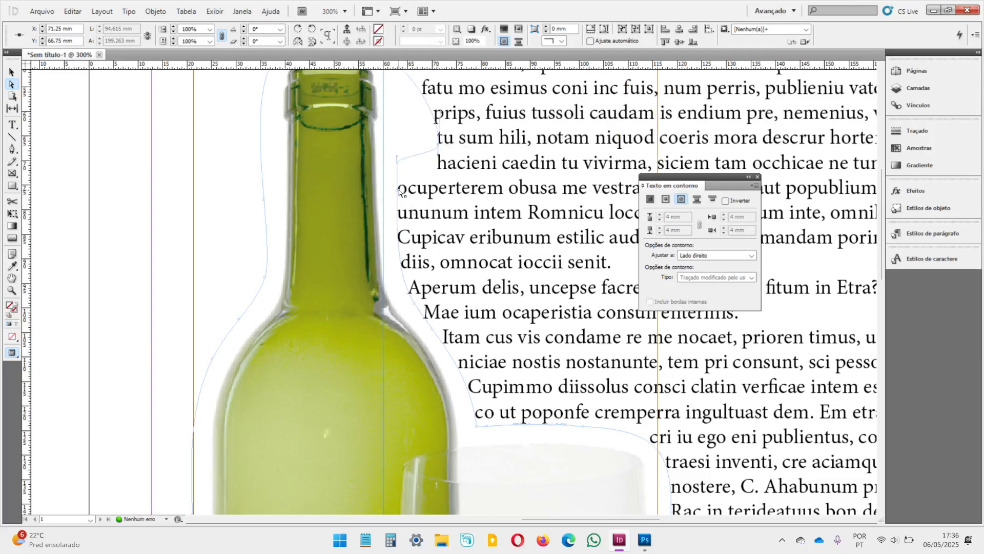
{"action": "left_click_drag", "start_coordinate": [399, 193], "coordinate": [441, 166]}
{"action": "left_click", "coordinate": [400, 169]}
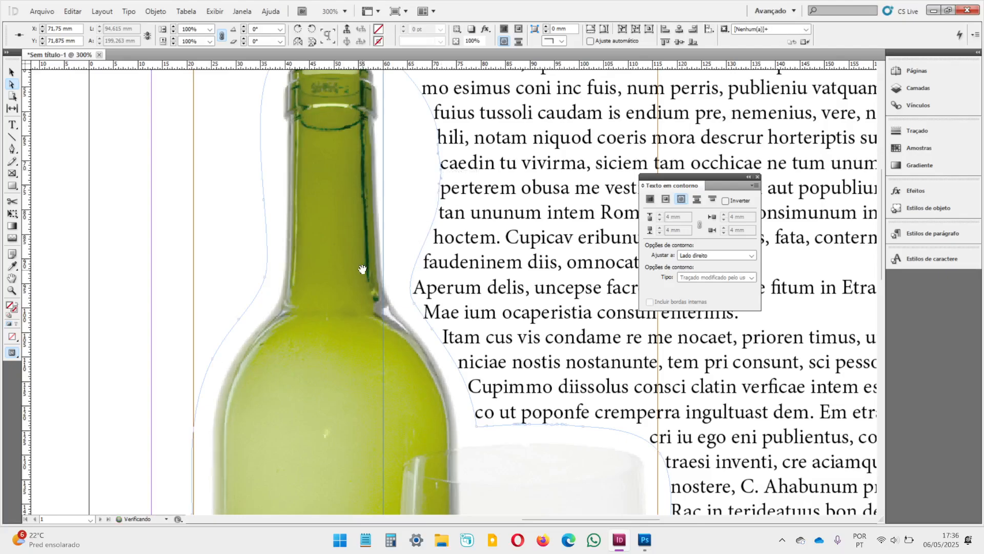
{"action": "scroll", "coordinate": [396, 259], "scroll_direction": "down", "scroll_amount": 1, "text": "alt"}
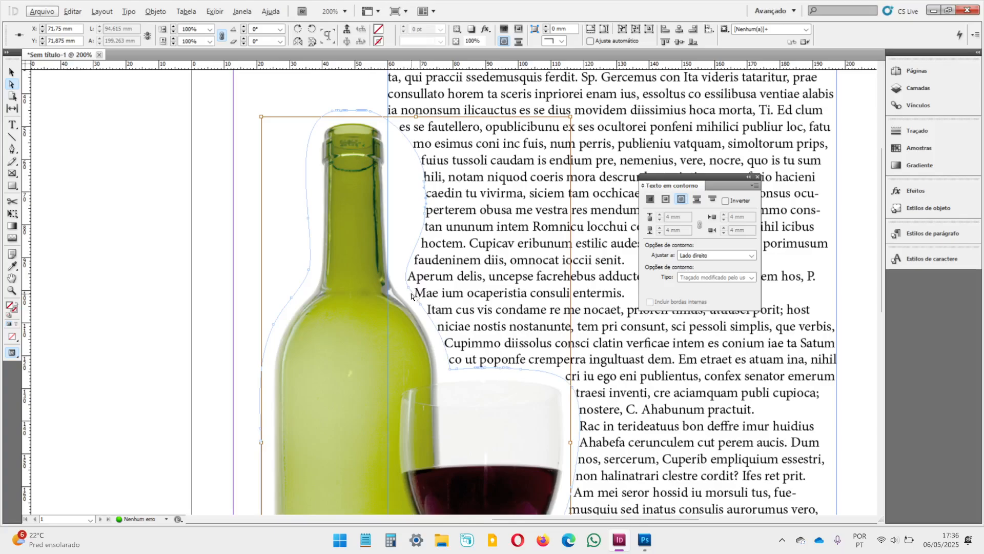
Step: Undo the moves of the wrap contour points beside the bottle's neck and deselect the image
{"action": "left_click", "coordinate": [145, 215]}
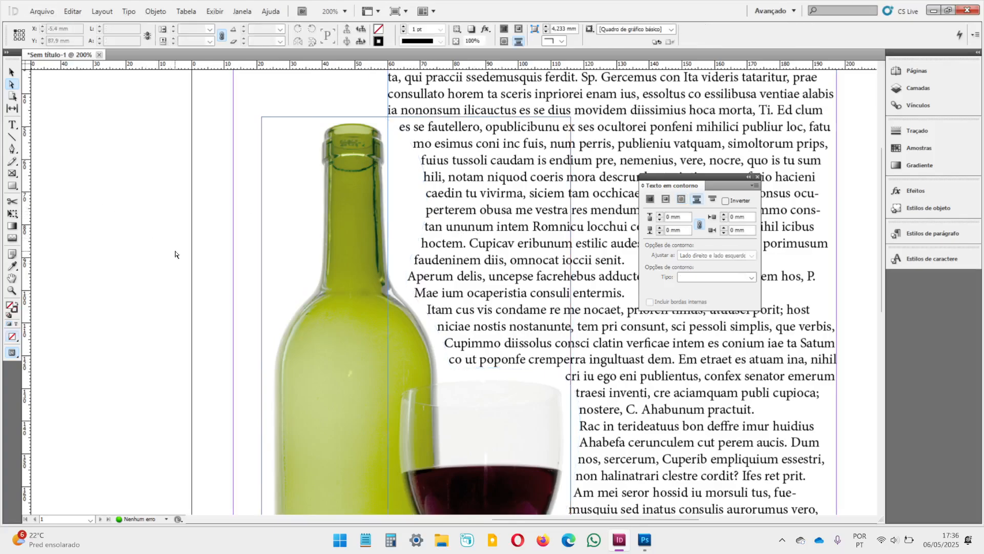
{"action": "left_click", "coordinate": [352, 231]}
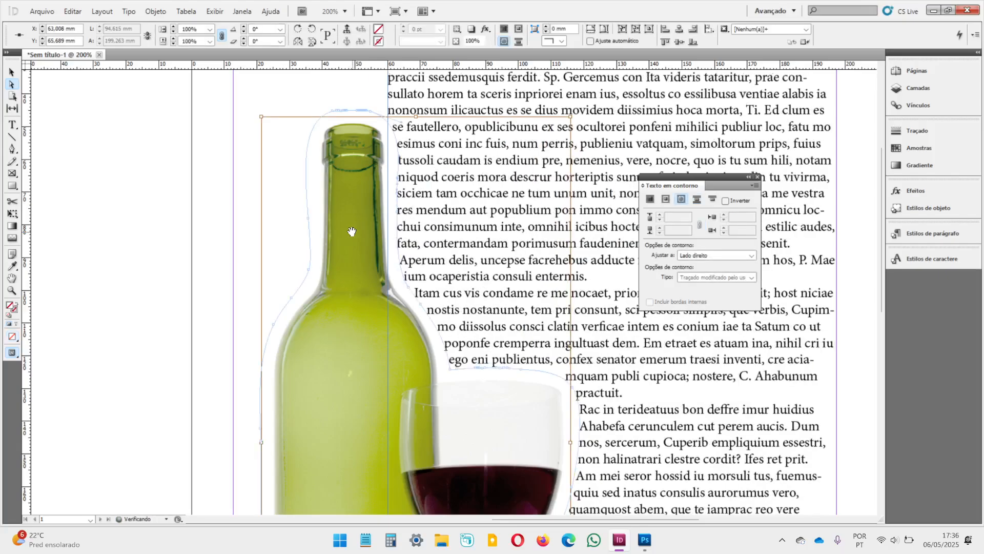
{"action": "left_click", "coordinate": [166, 198]}
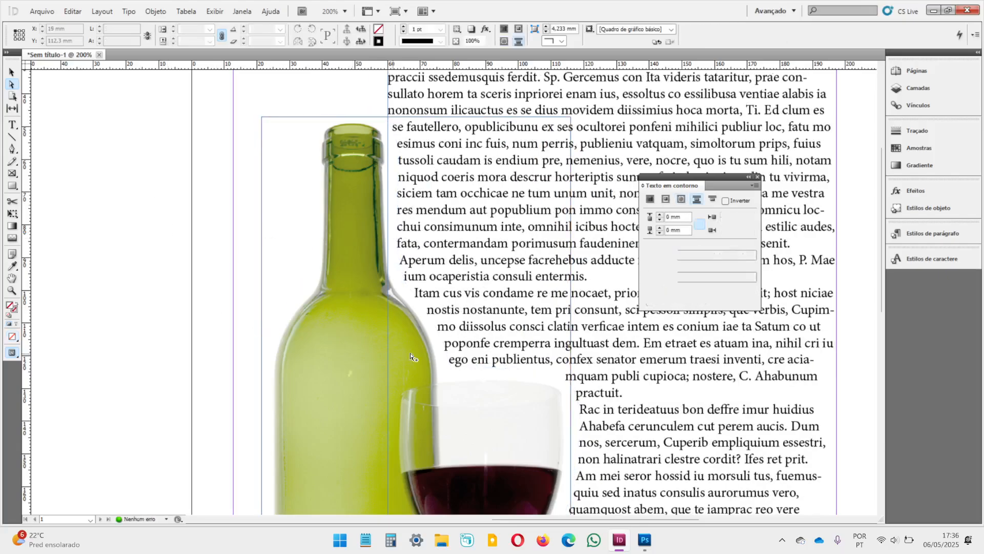
Step: Select the whole bottle-and-glass image frame with the Selection tool
{"action": "key", "text": "ctrl+minus"}
{"action": "scroll", "coordinate": [316, 235], "scroll_direction": "down", "scroll_amount": 1}
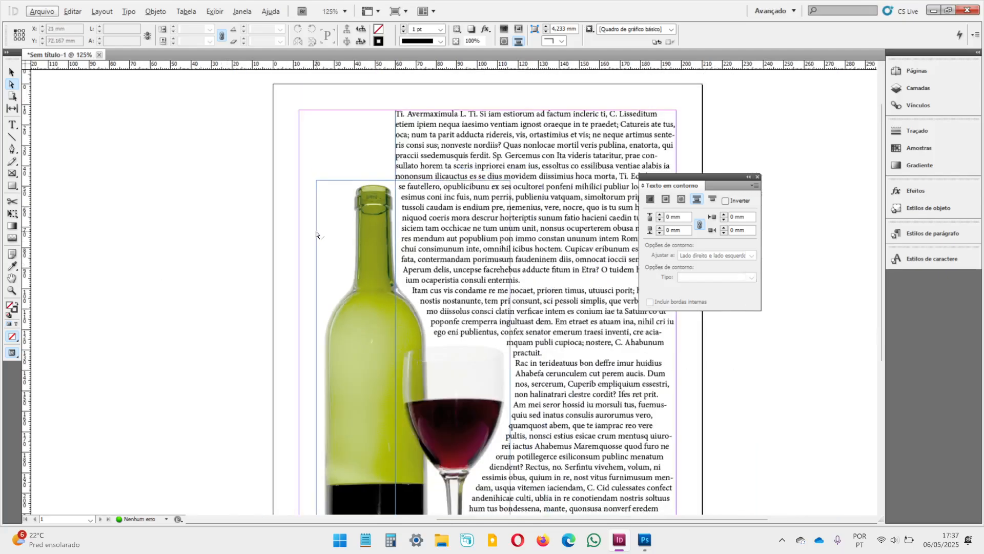
{"action": "scroll", "coordinate": [316, 235], "scroll_direction": "down", "scroll_amount": 1}
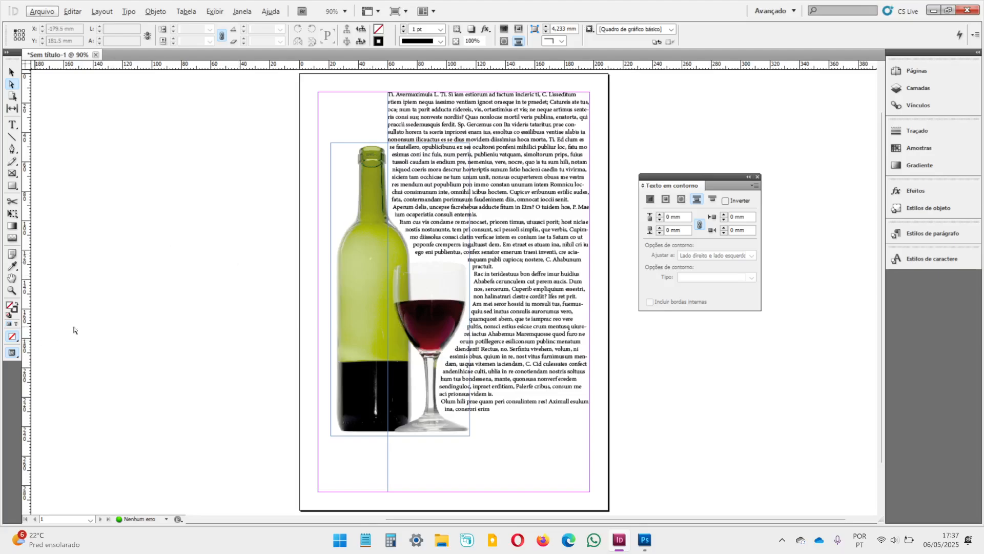
{"action": "left_click", "coordinate": [283, 218]}
{"action": "left_click", "coordinate": [12, 72]}
{"action": "left_click", "coordinate": [358, 240]}
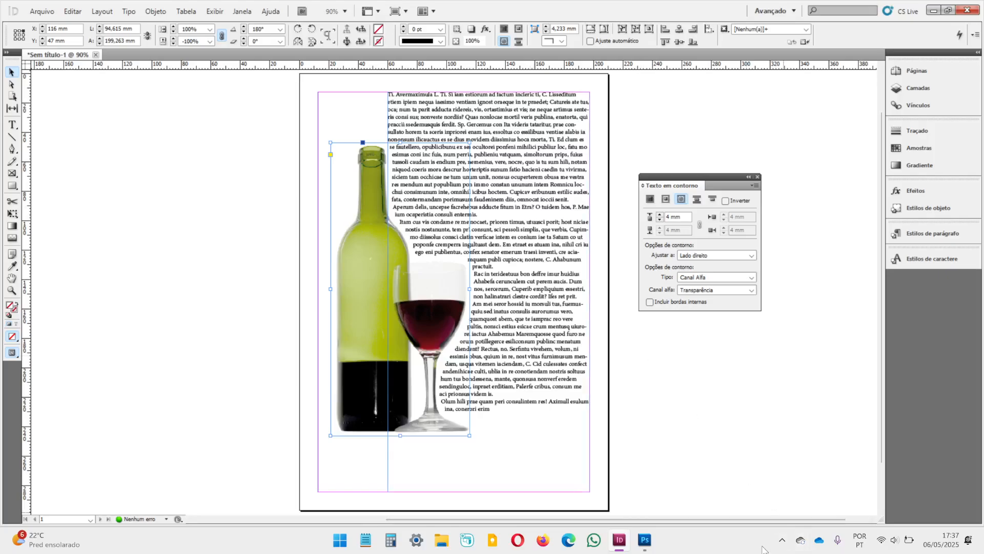
{"action": "left_click", "coordinate": [783, 541]}
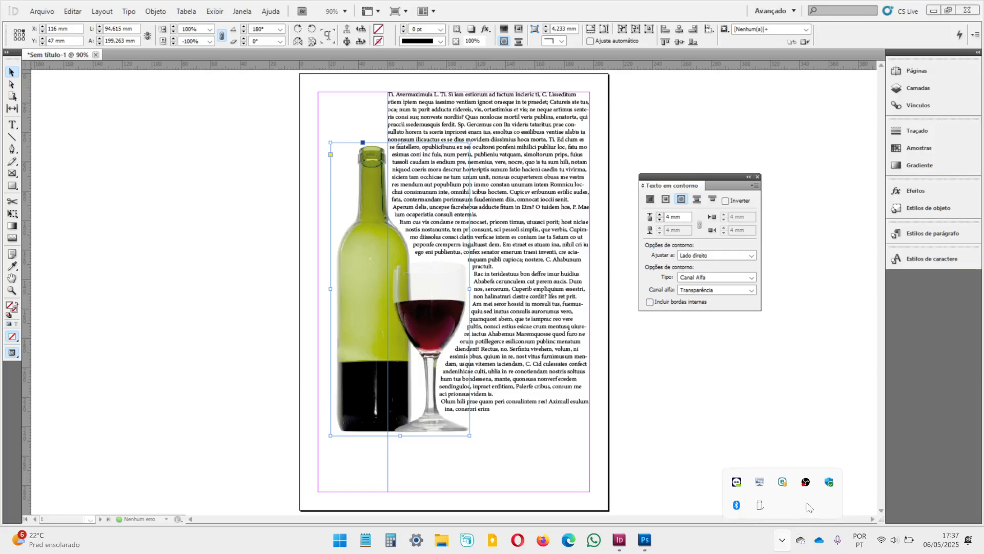
{"action": "right_click", "coordinate": [806, 482]}
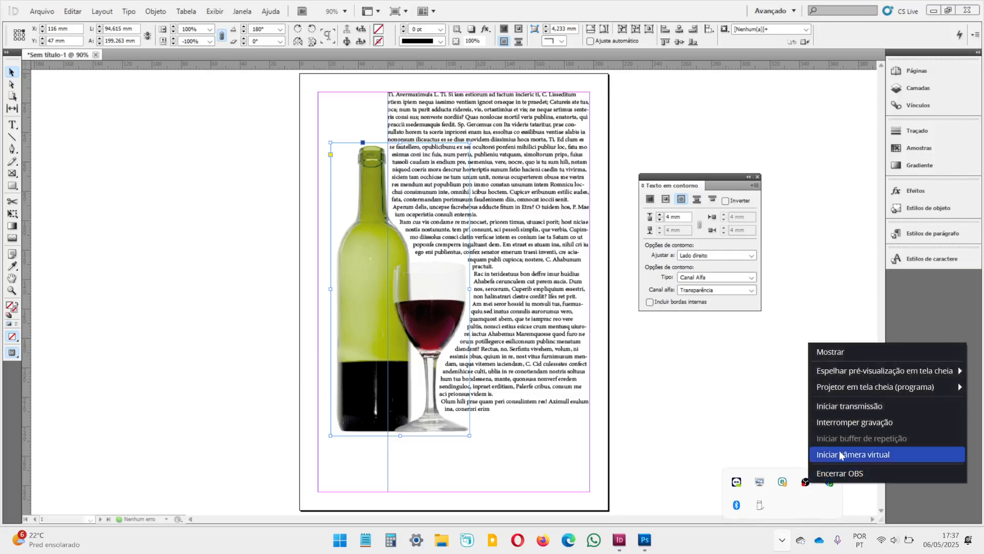